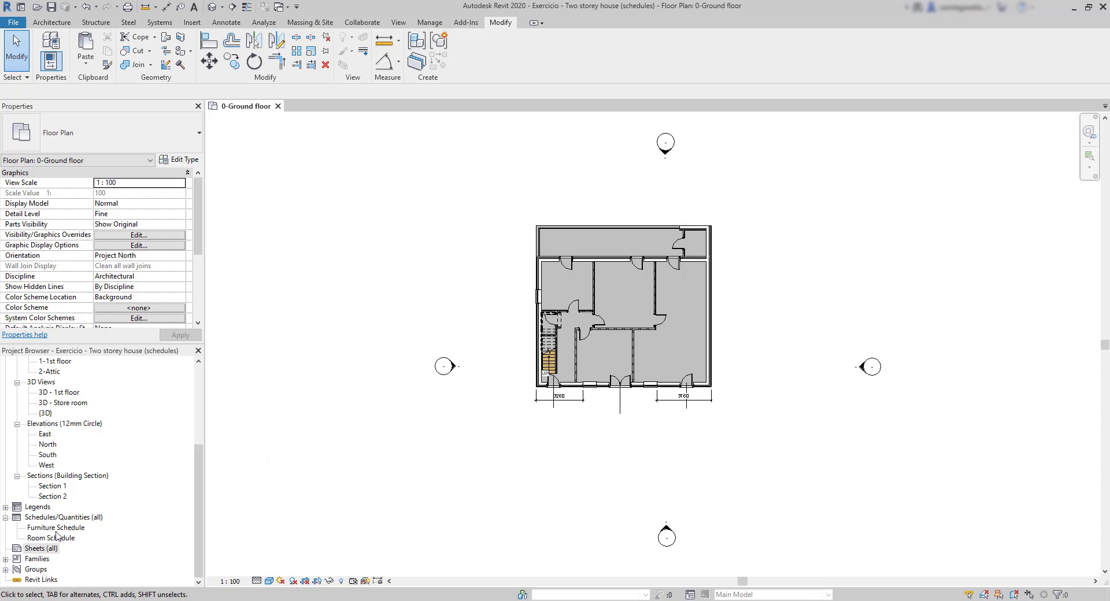
- Select the Sheets (all) group in the Project Browser
click(37, 549)
- Create a new sheet, A102 - Unnamed, with the Title_Blocks_A1_Metric : Standard title block
right_click(37, 552)
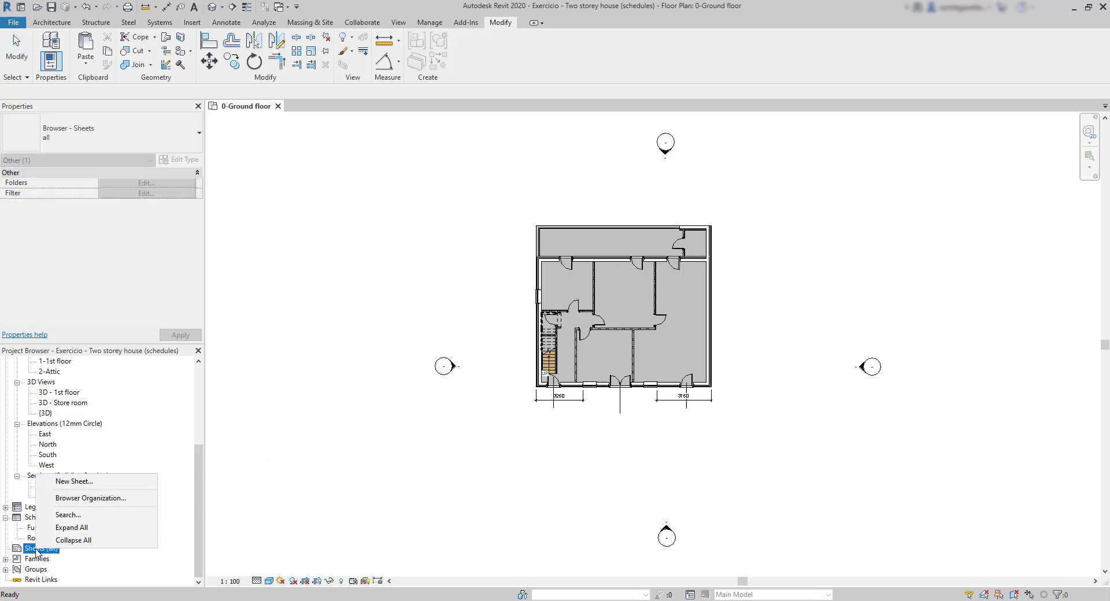
click(109, 482)
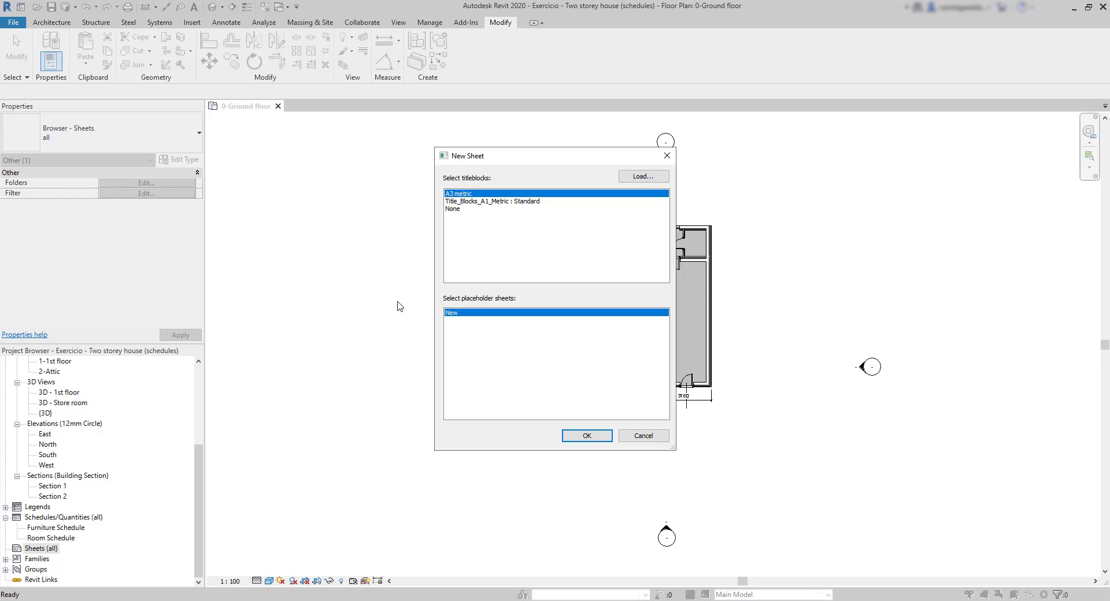
click(526, 202)
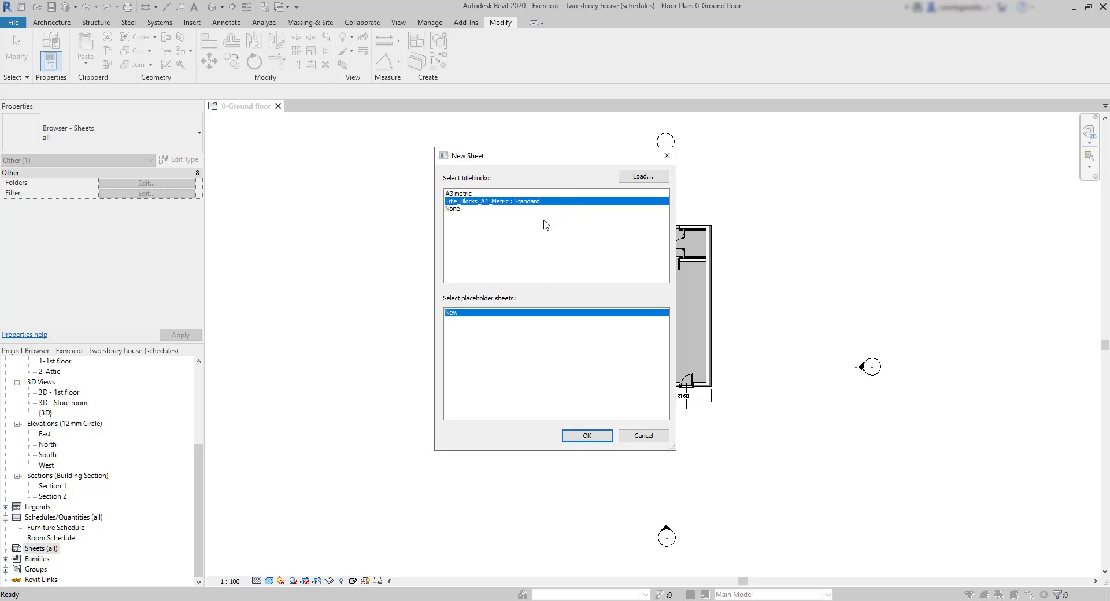
click(584, 437)
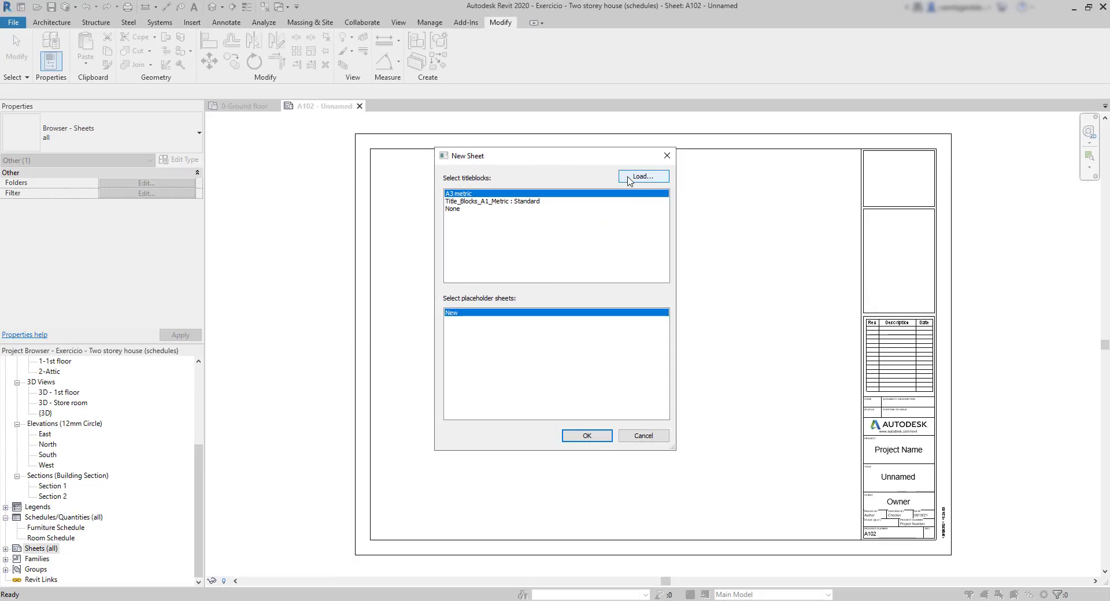
- Preview the A0–A4 metric title blocks in the Titleblocks folder, then cancel without adding a sheet
click(642, 176)
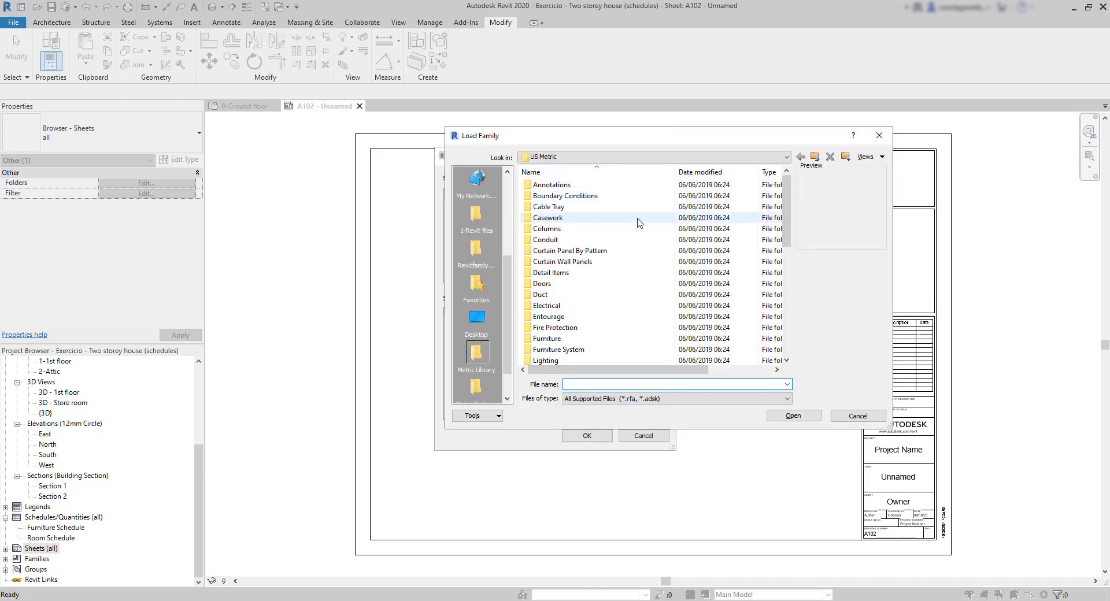
scroll(633, 239, down, 7)
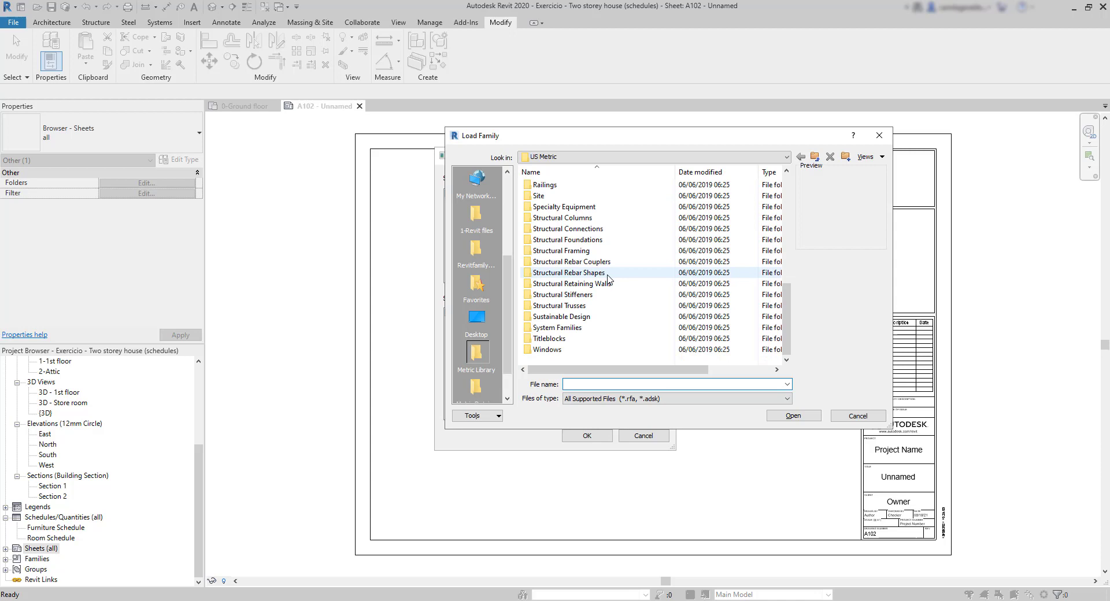
double_click(549, 338)
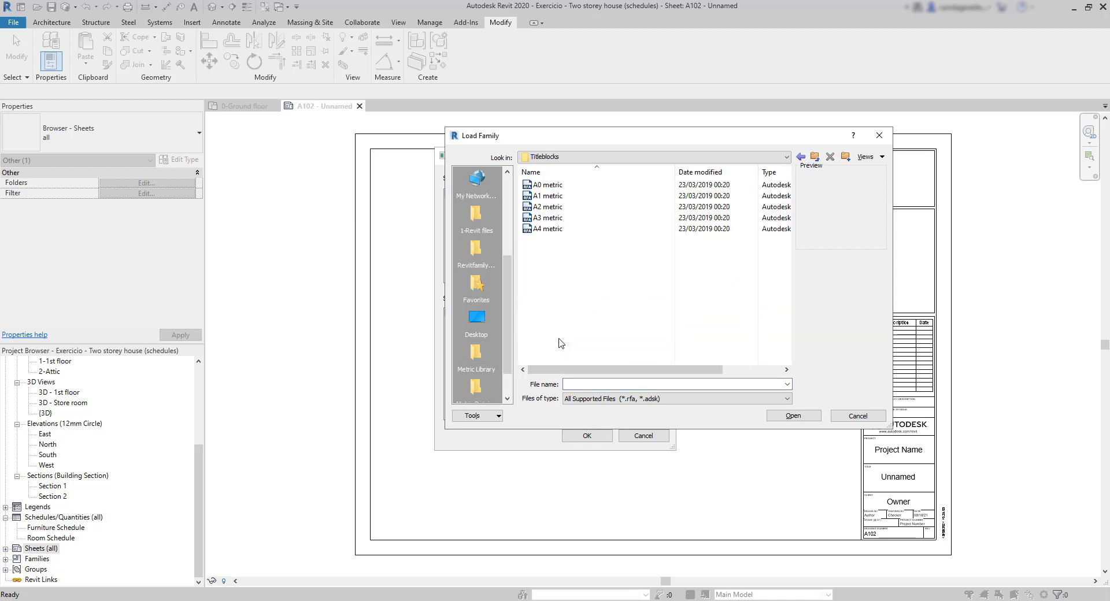
click(567, 185)
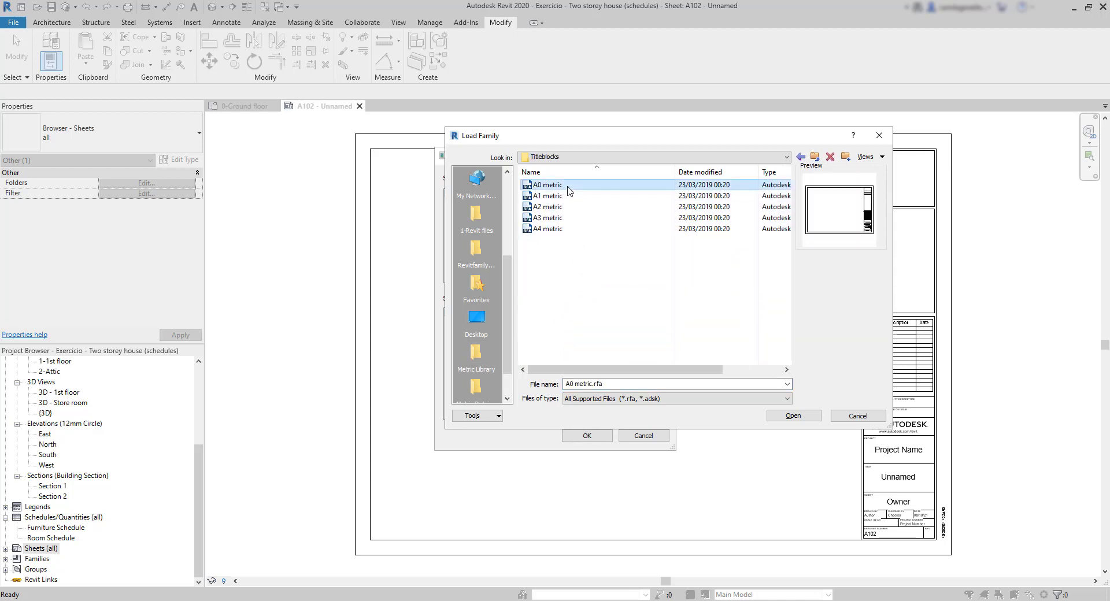
key(Down)
key(Down)
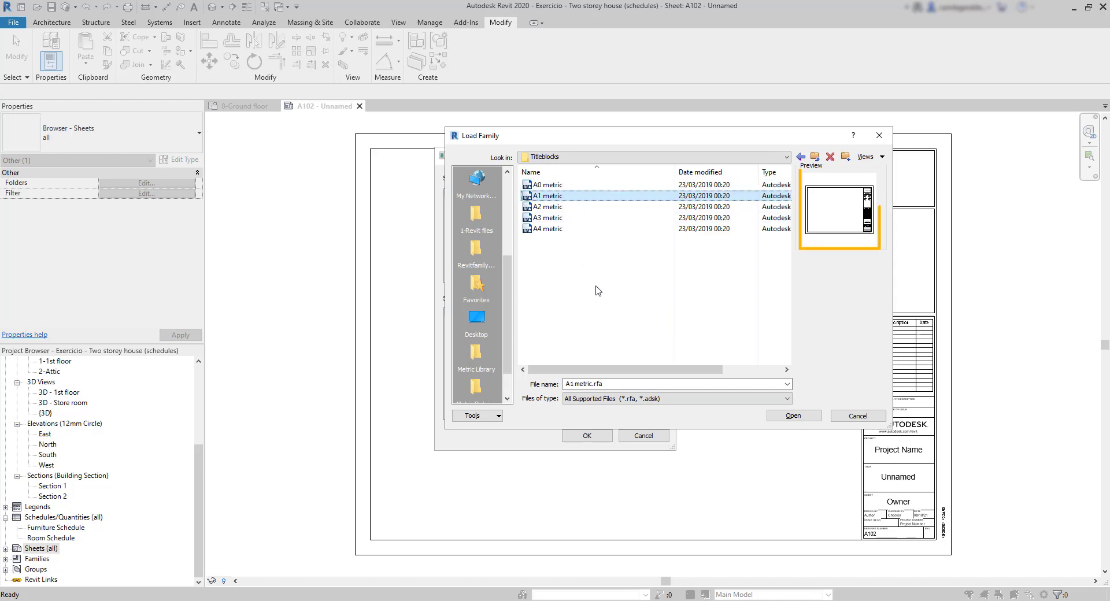
key(Down)
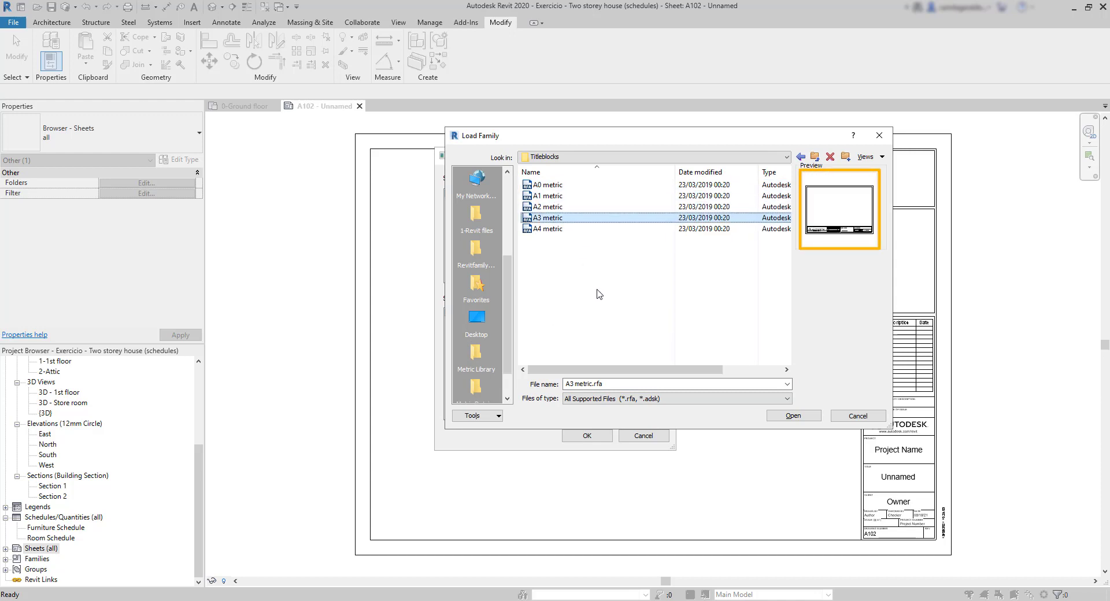
key(Down)
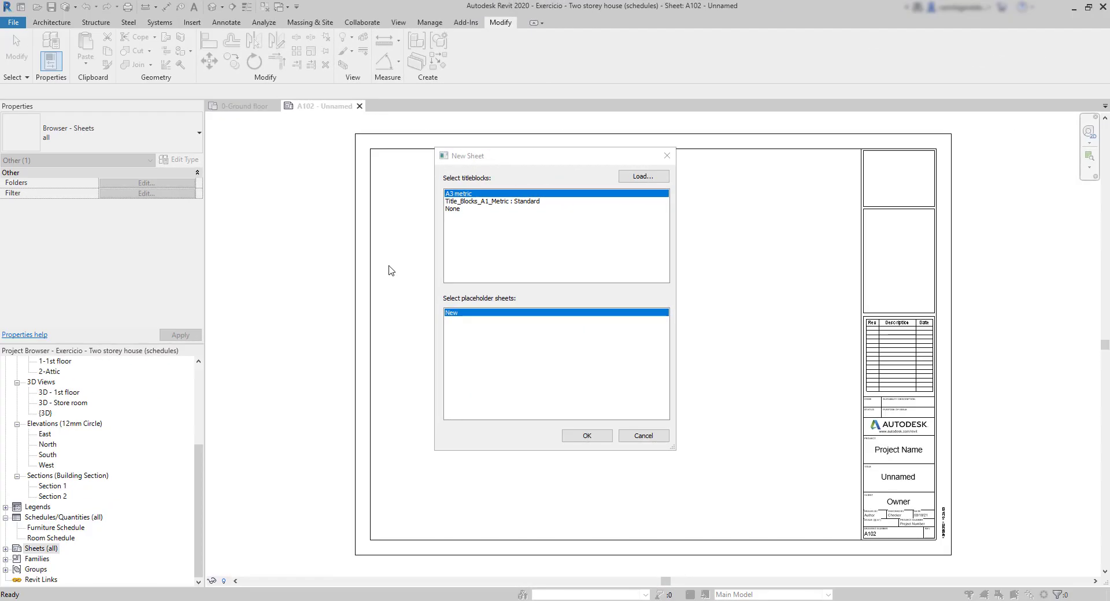
click(668, 156)
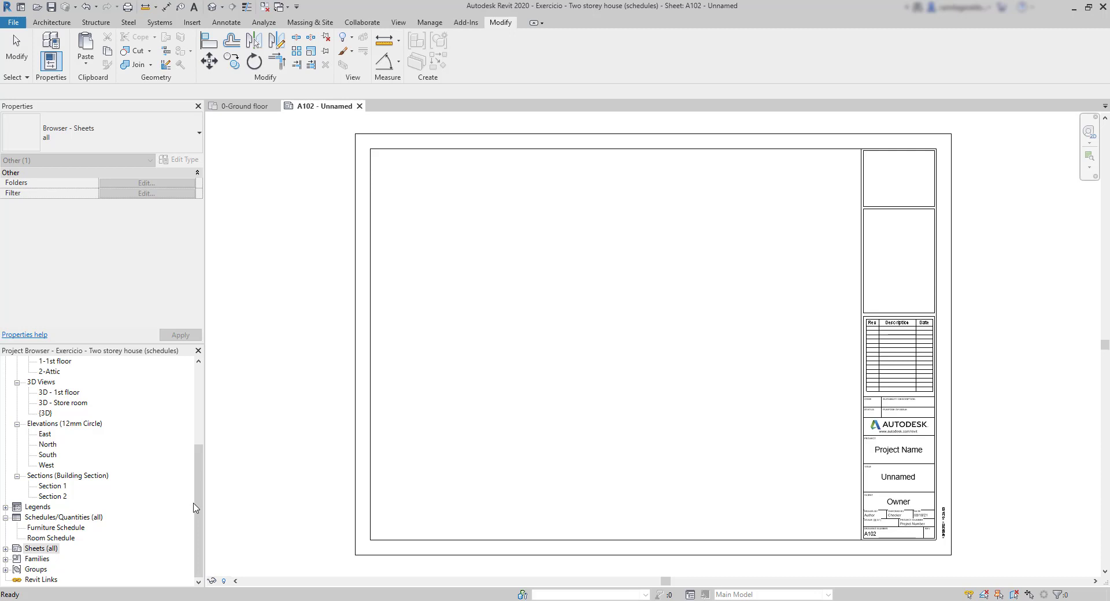
- Renumber sheet A102 to 001 and name it 'Floor plans'
click(5, 549)
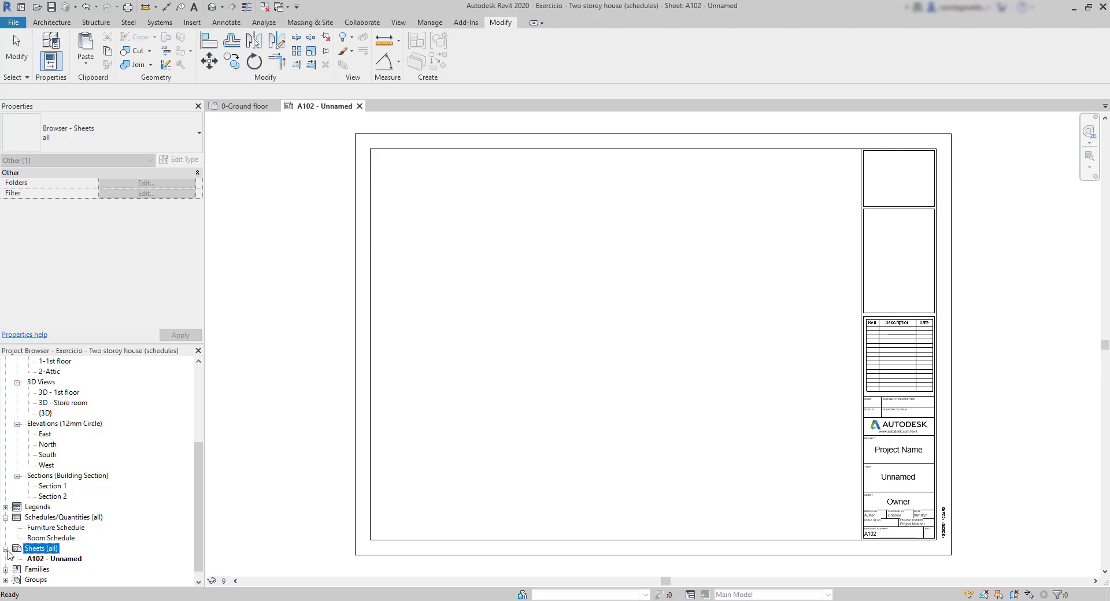
click(65, 559)
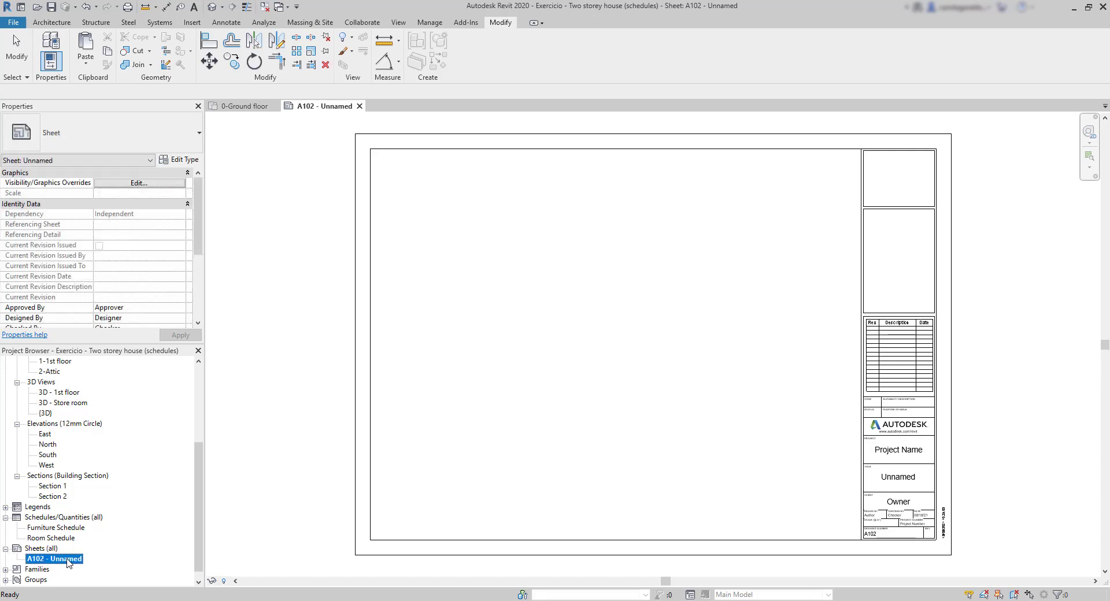
key(F2)
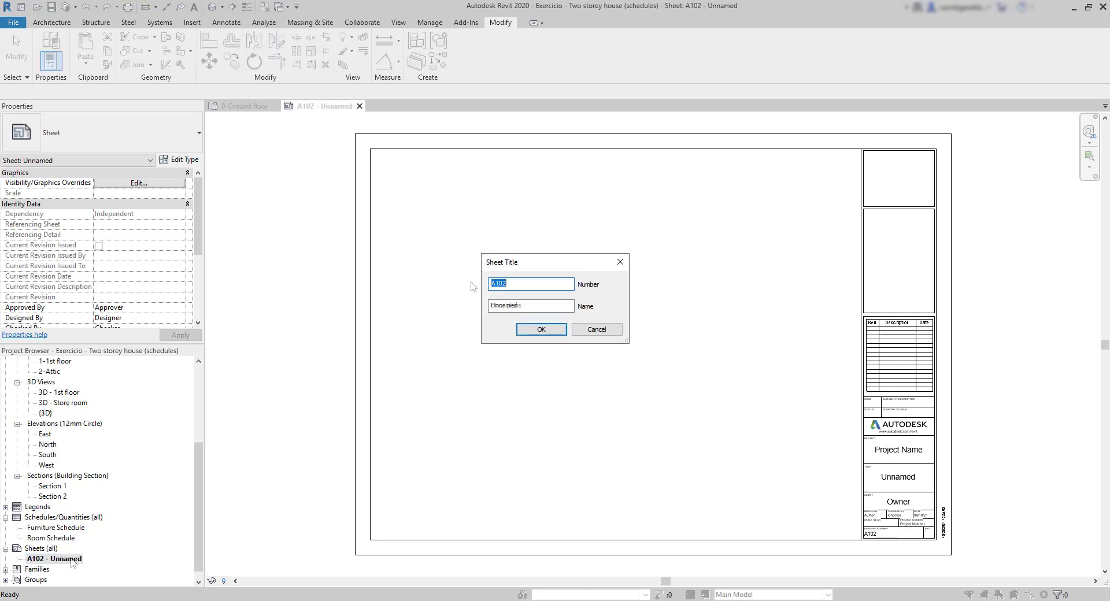
key(Tab)
text(Floor plans)
key(shift+Tab)
text(001)
click(541, 330)
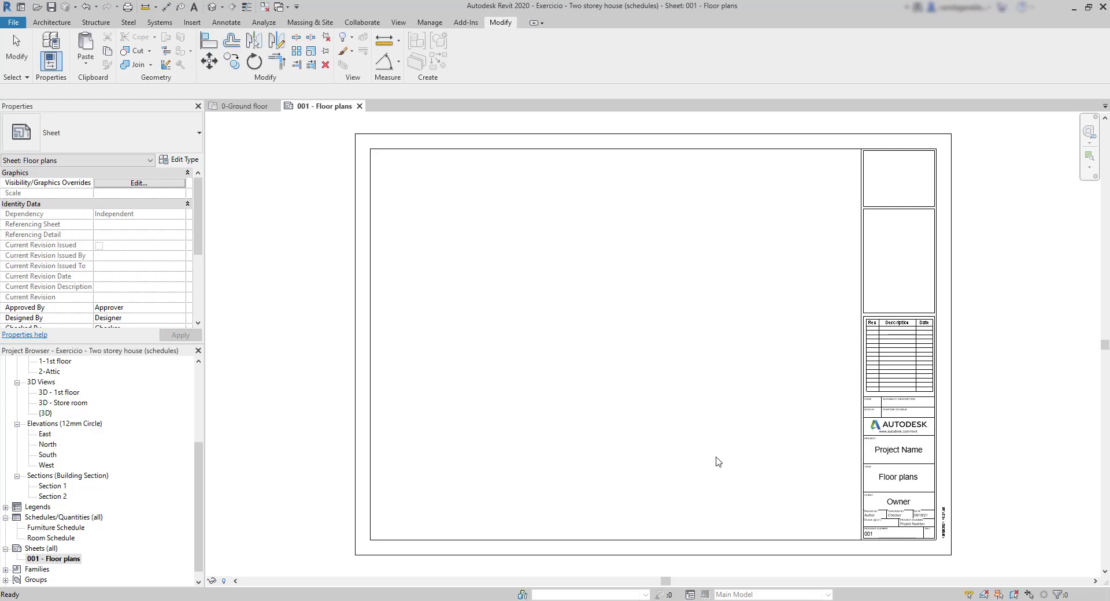
- Set the title block's project name to 'example' and fill in the client name
scroll(911, 550, up, 3)
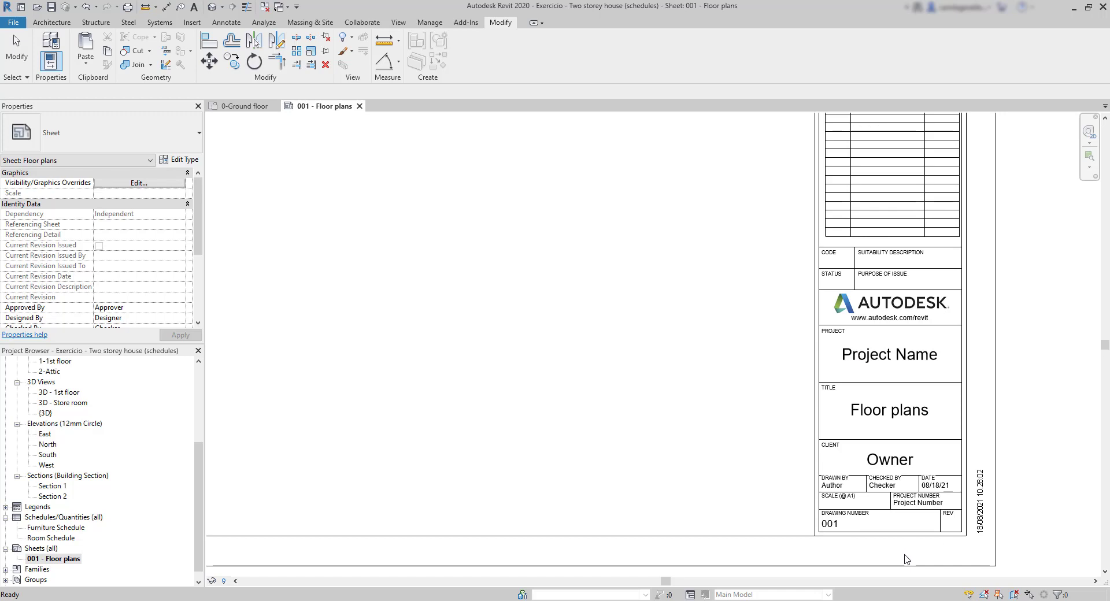
click(934, 356)
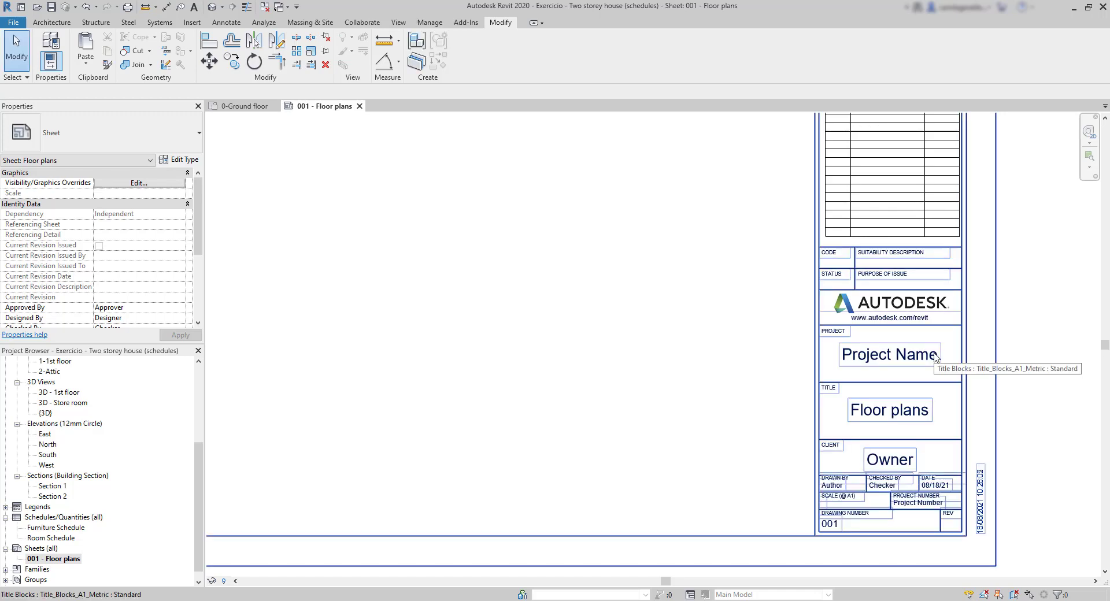
click(933, 355)
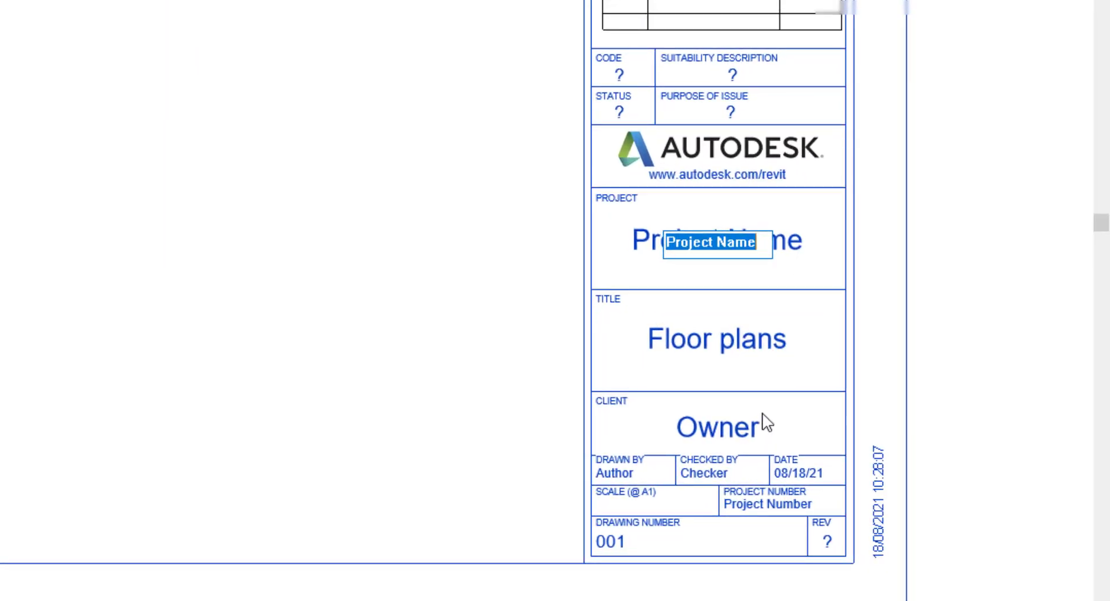
text(example)
click(761, 423)
click(754, 425)
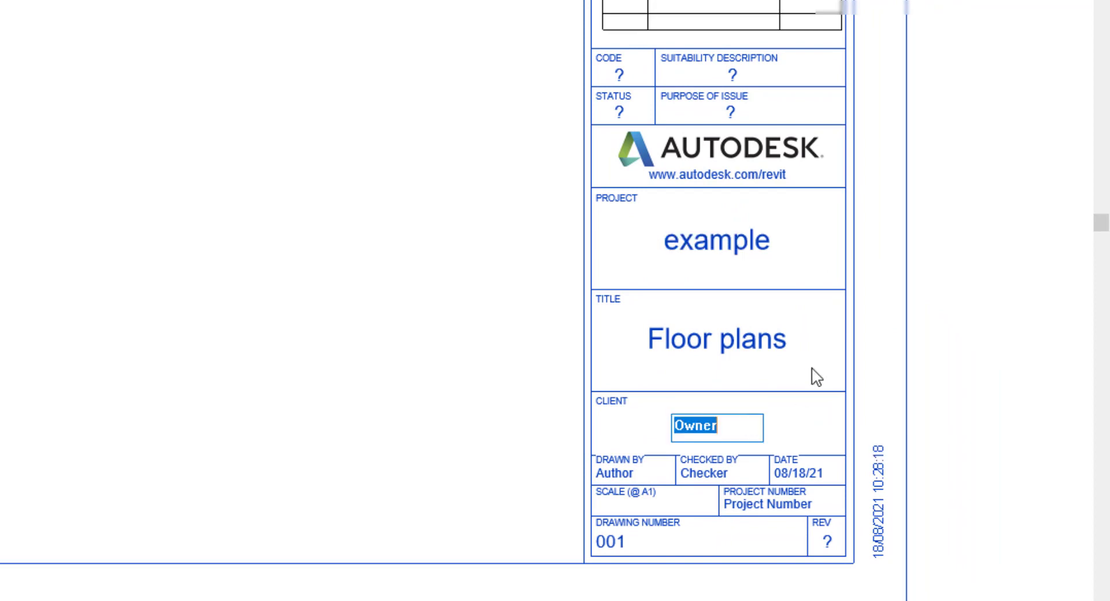
key(BackSpace)
text(John)
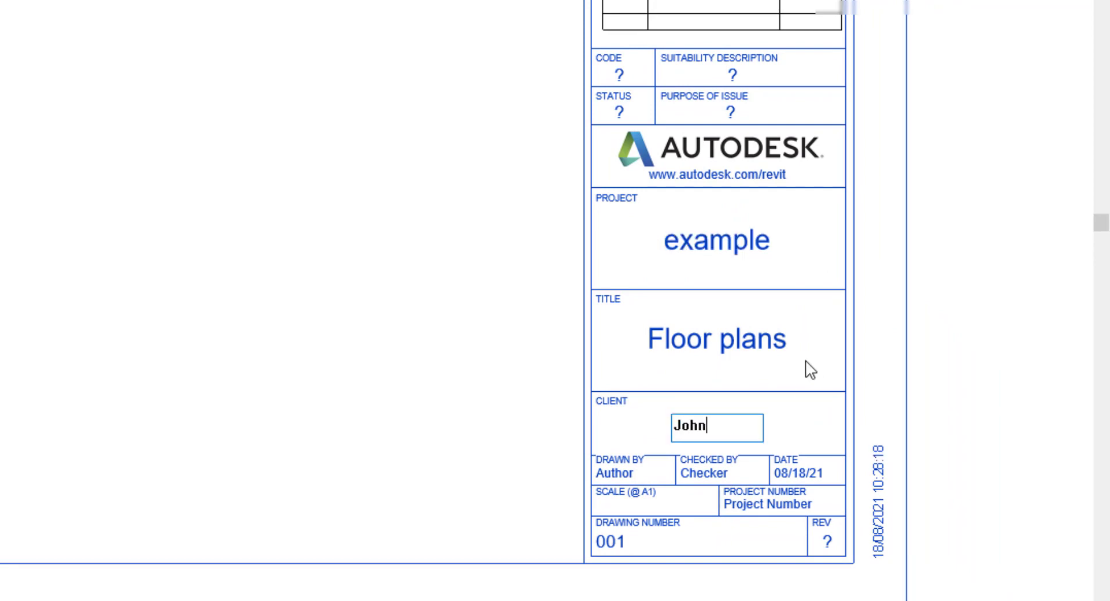
click(946, 348)
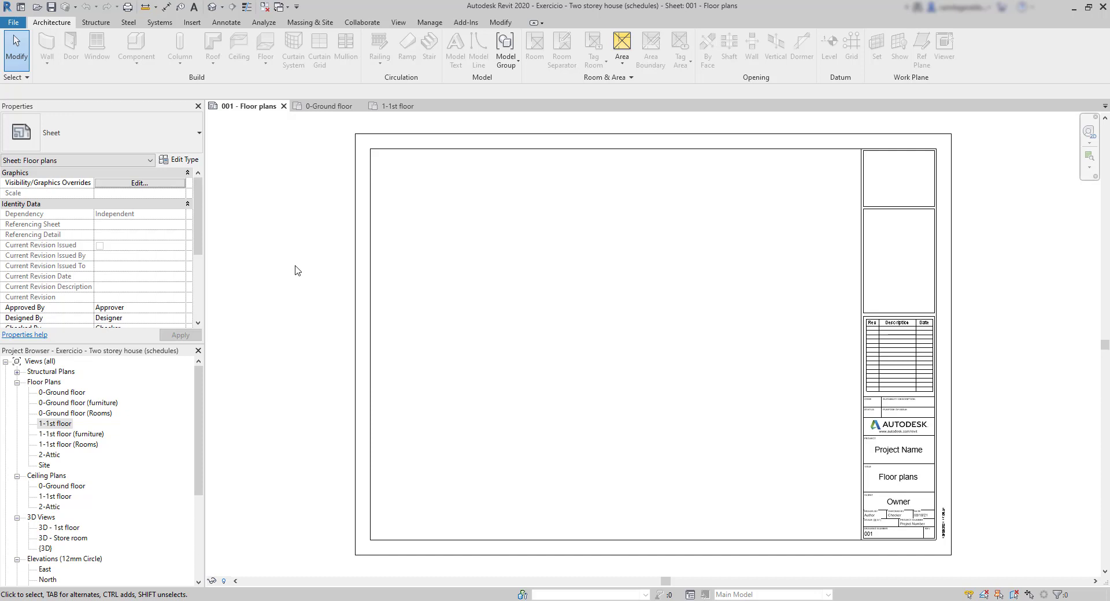
- Drag the 0-Ground floor plan onto sheet 001 at upper left, then select the viewport
click(343, 108)
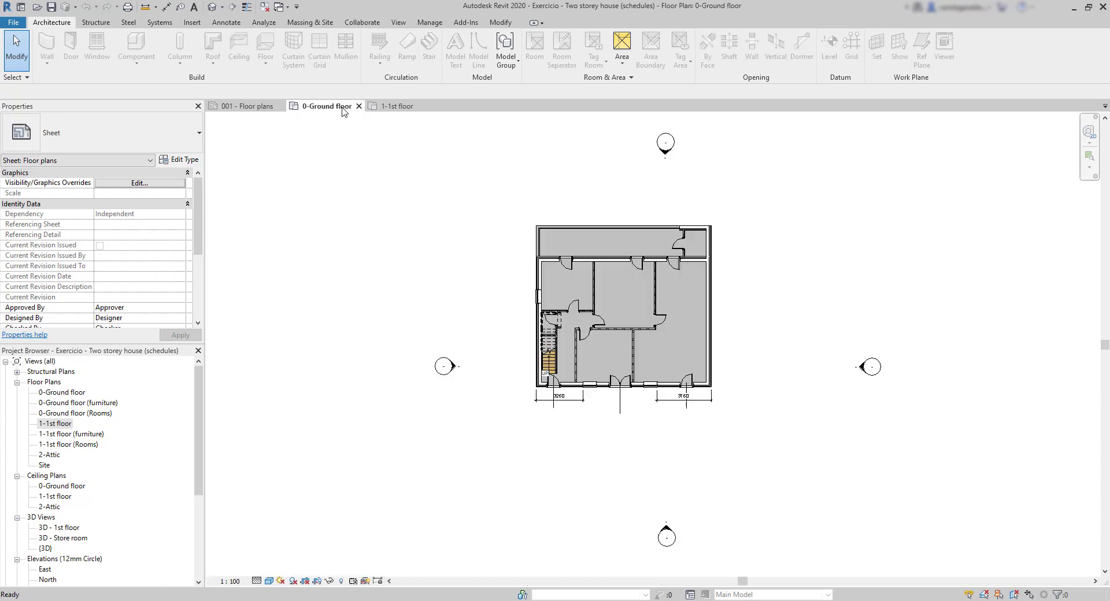
click(393, 107)
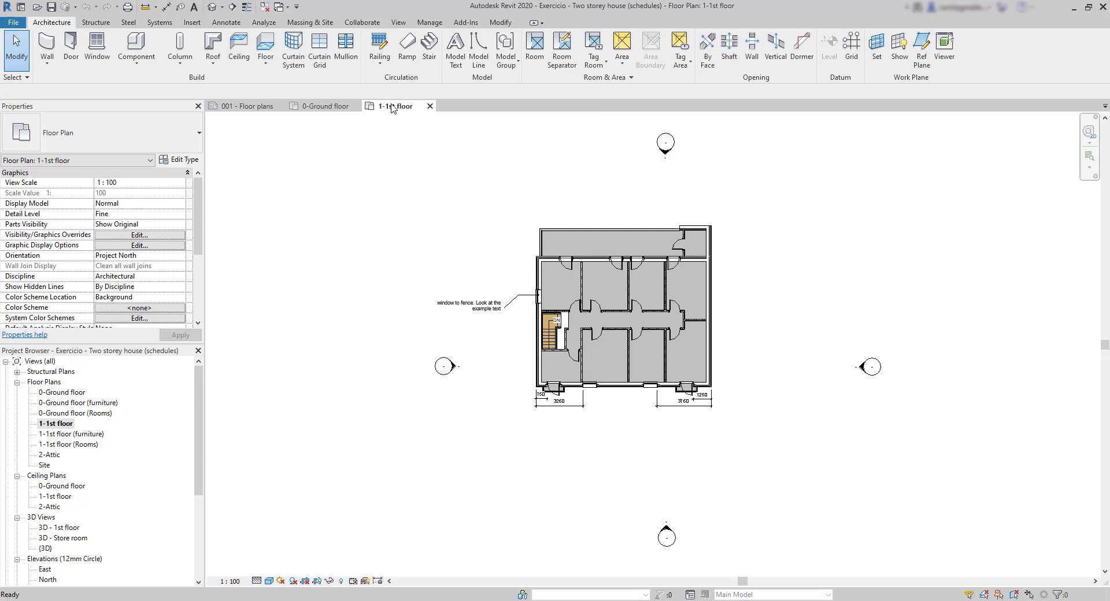
click(246, 107)
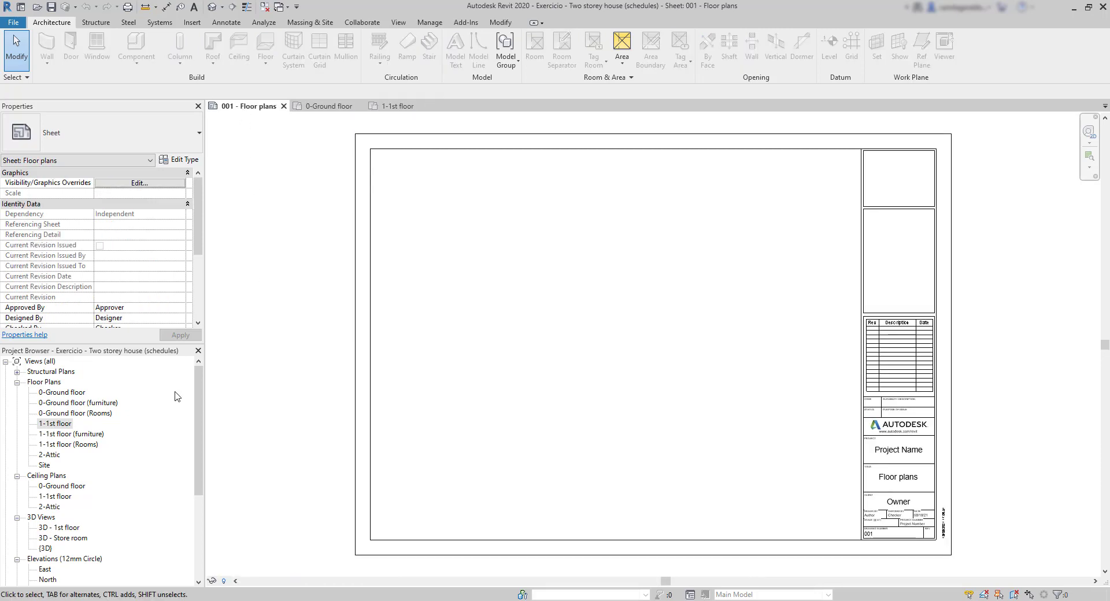
click(61, 393)
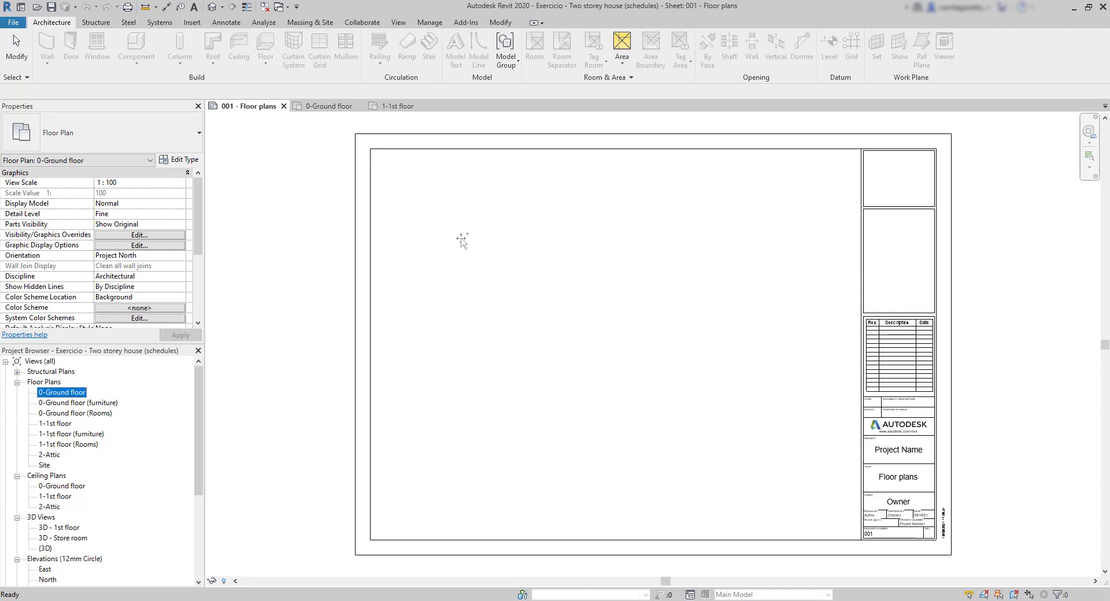
drag(61, 393, 456, 237)
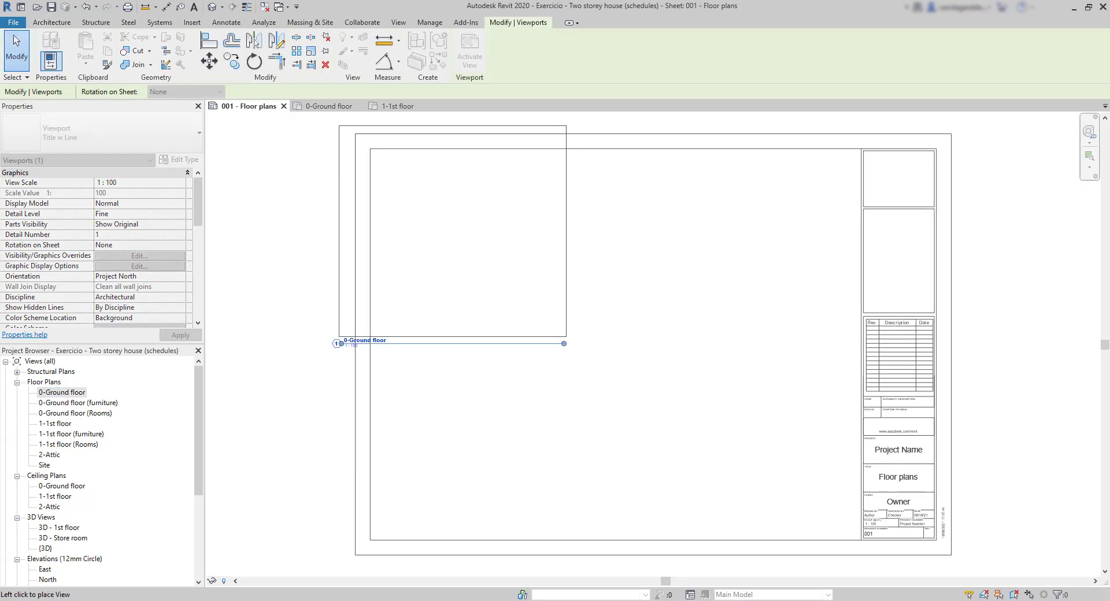
click(496, 267)
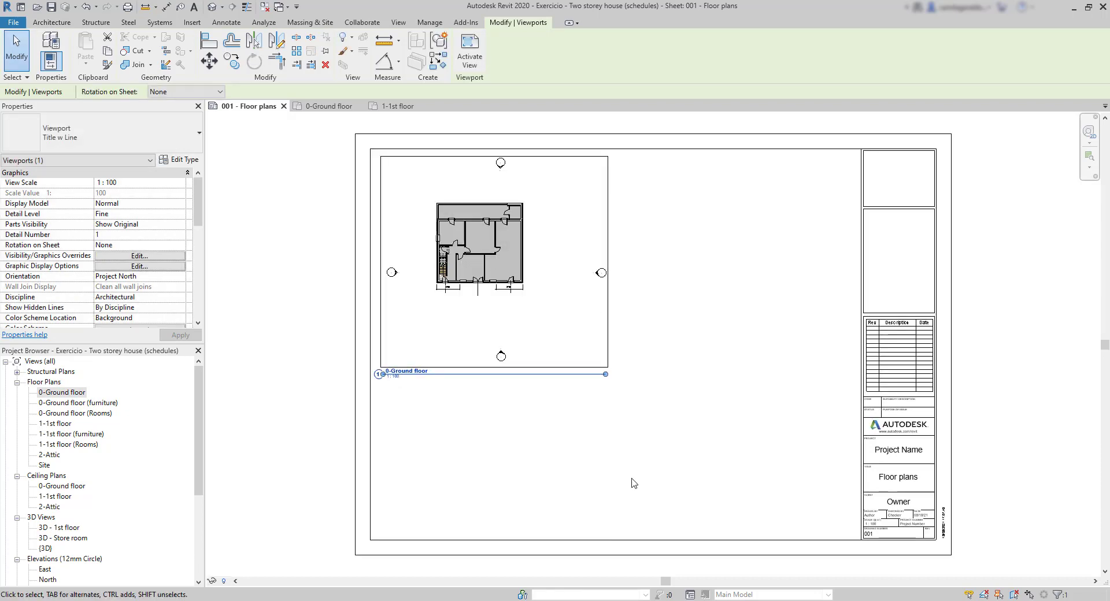
click(603, 464)
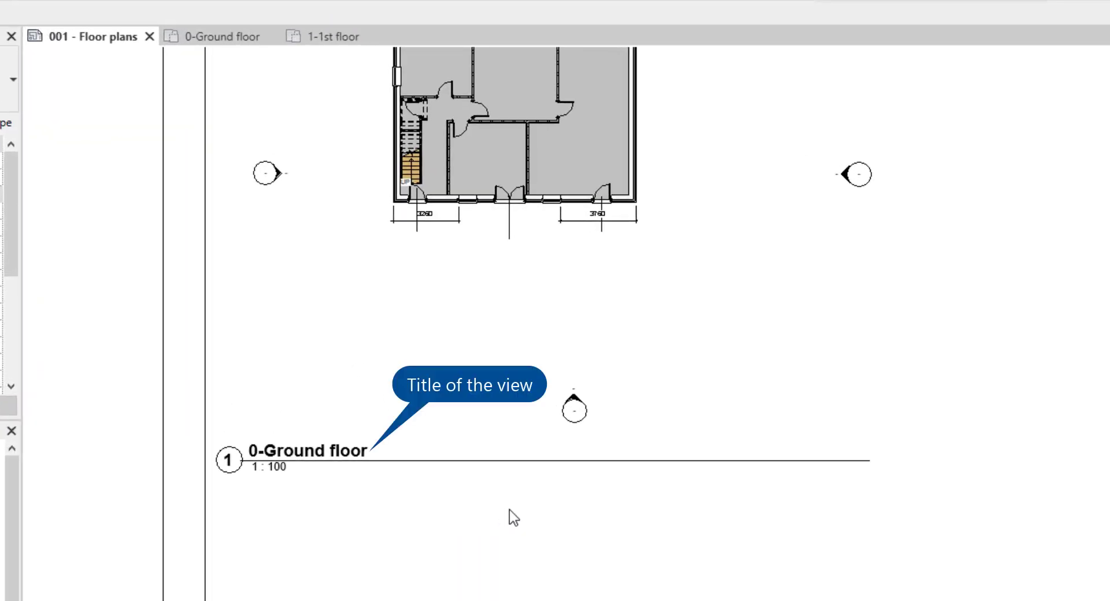
middle_drag(513, 517, 555, 592)
scroll(555, 592, down, 1)
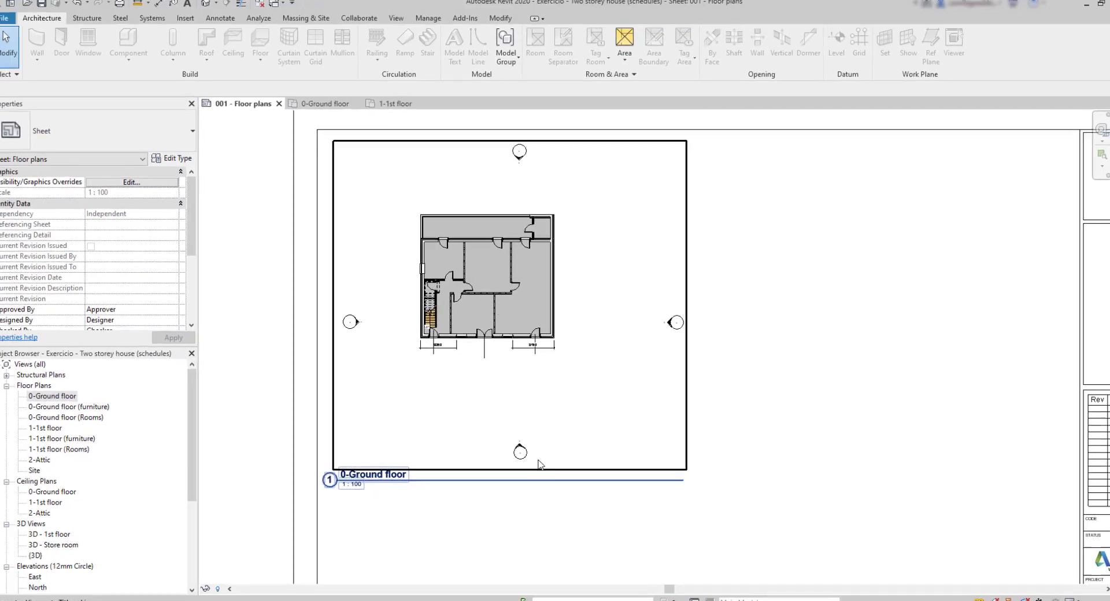
click(552, 559)
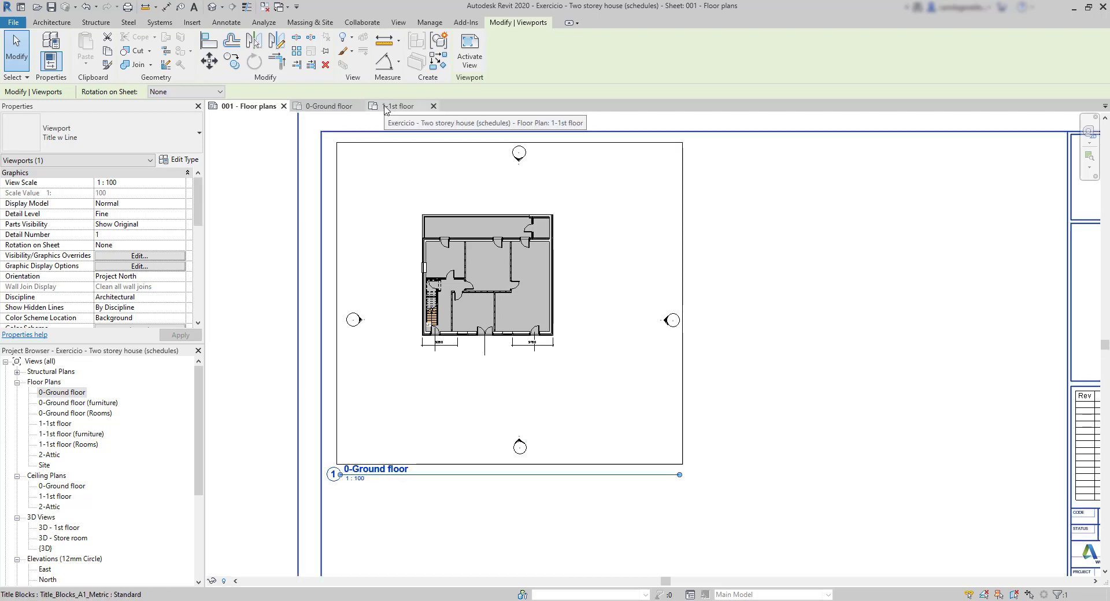
- Hide the Elevations category in the 0-Ground floor plan, then return to the 001 sheet
click(344, 107)
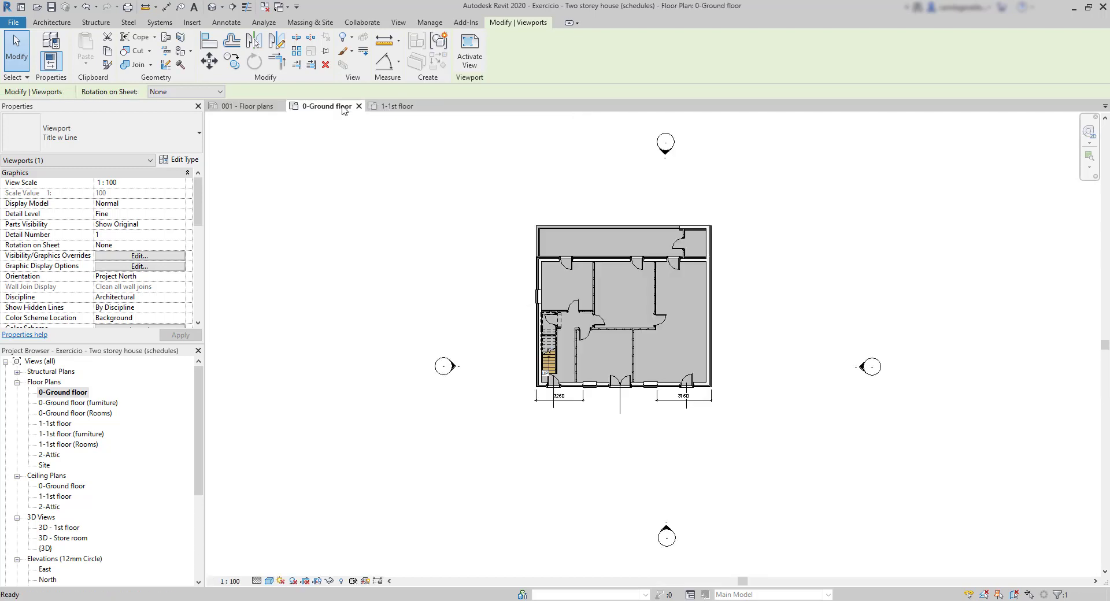
click(445, 365)
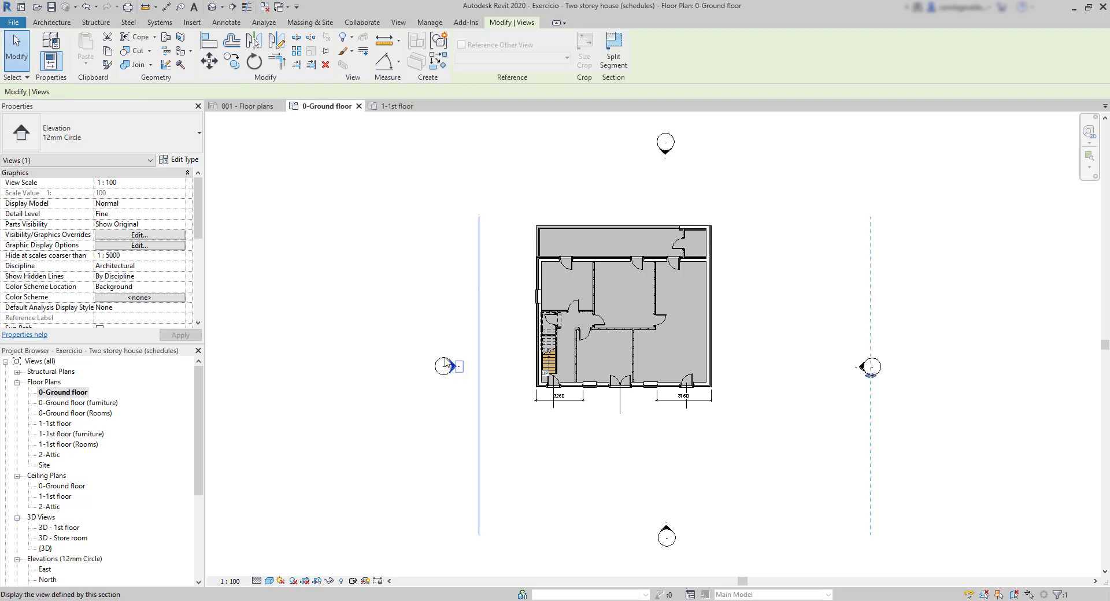
right_click(446, 364)
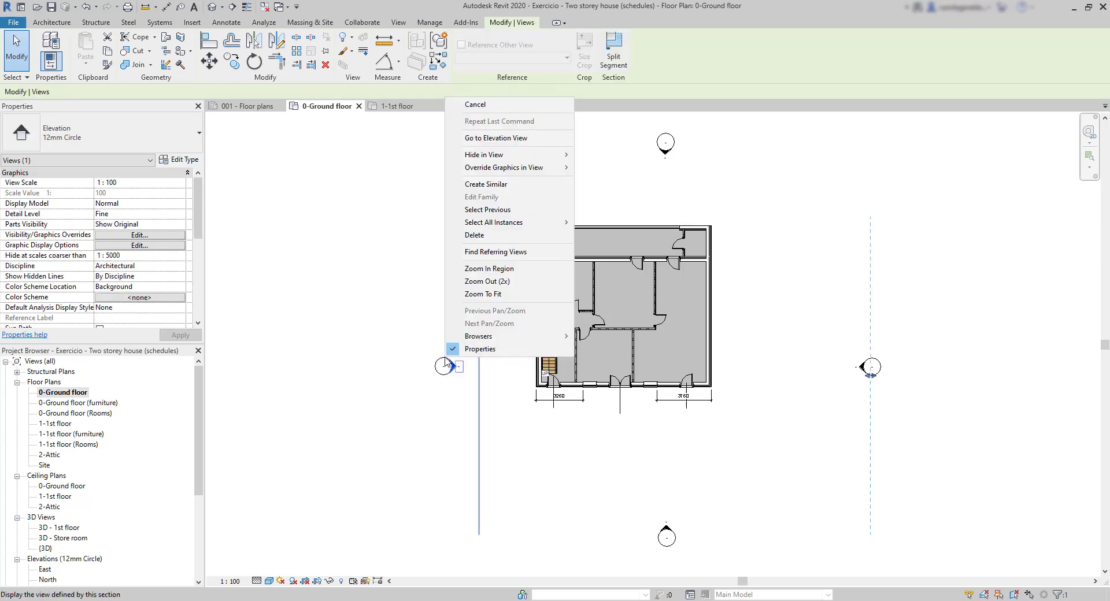
mouse_move(540, 156)
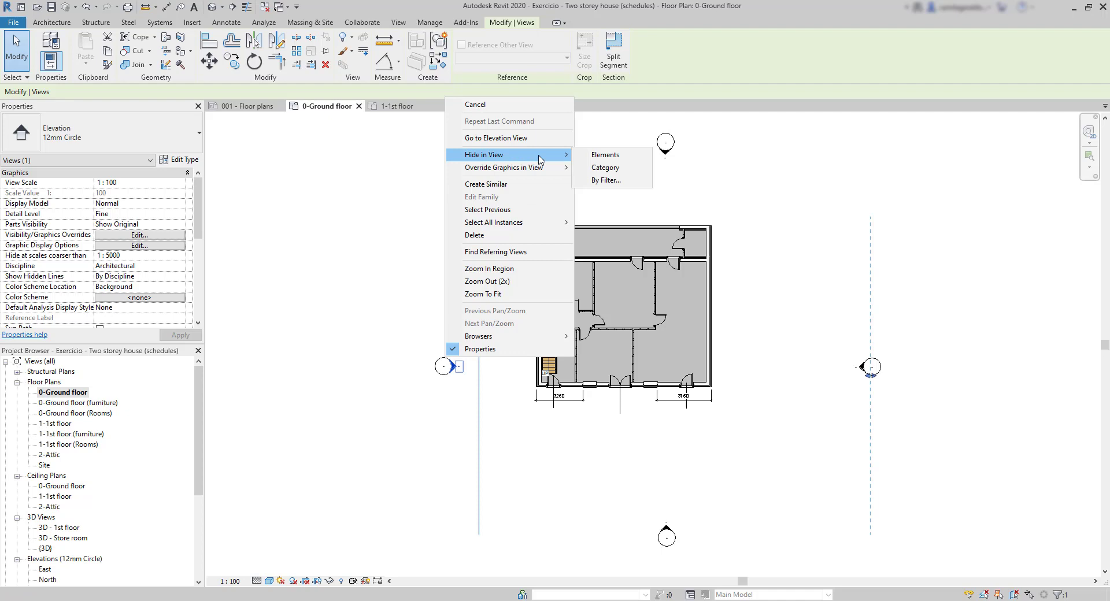
click(618, 169)
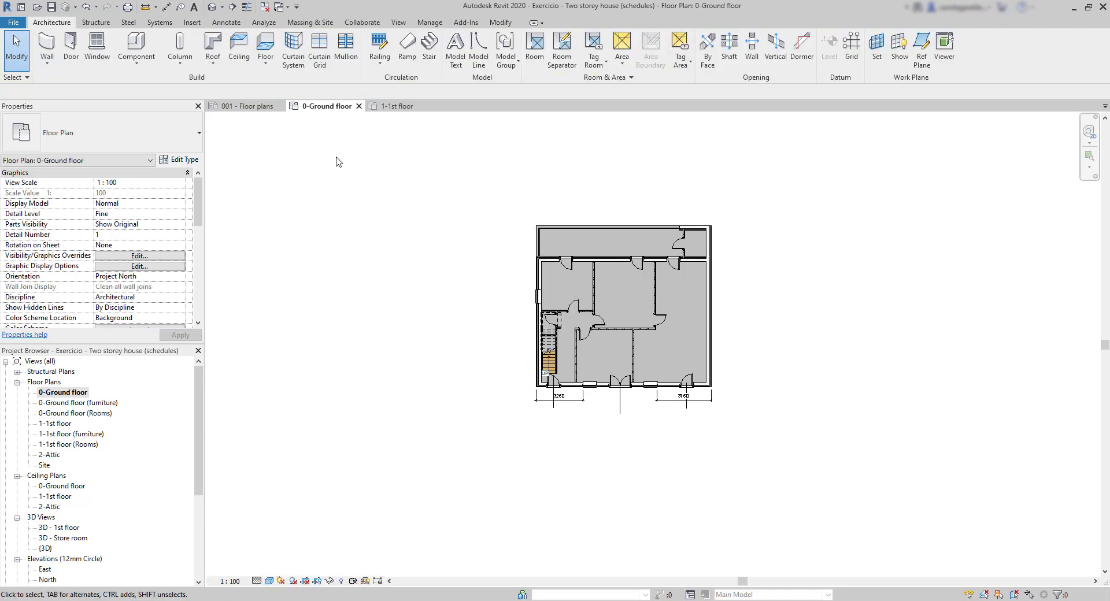
click(255, 107)
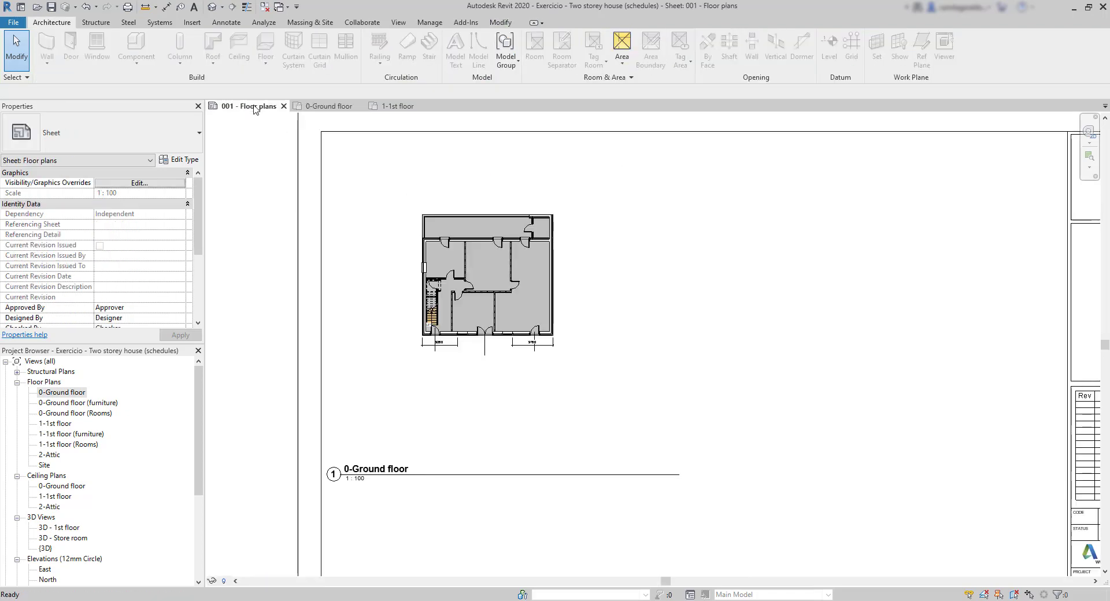
- Move the 0-Ground floor viewport title up so it sits just beneath the plan
click(443, 237)
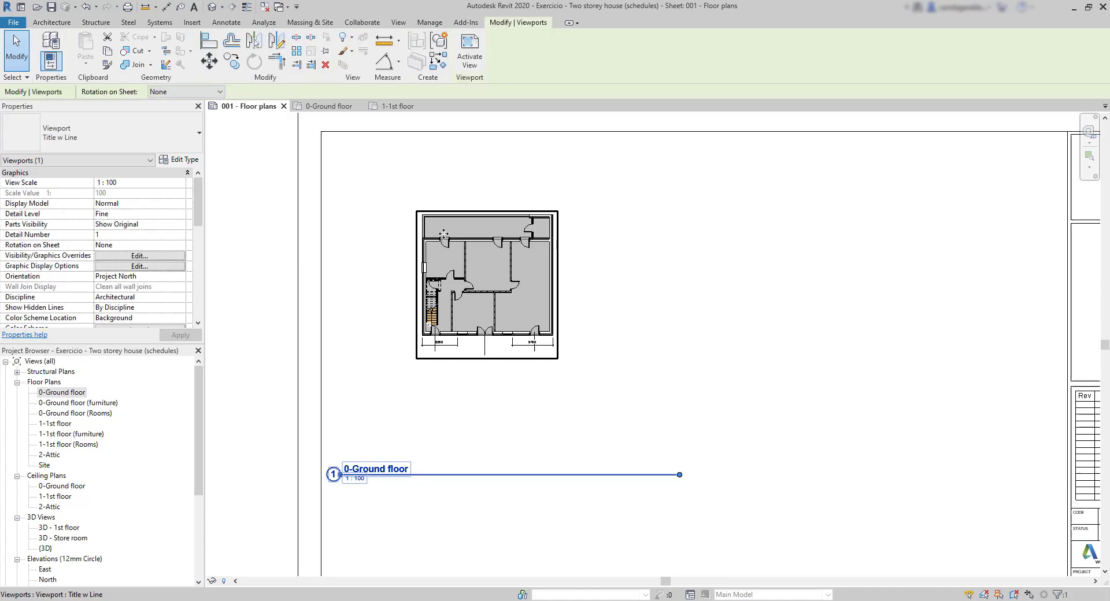
click(584, 442)
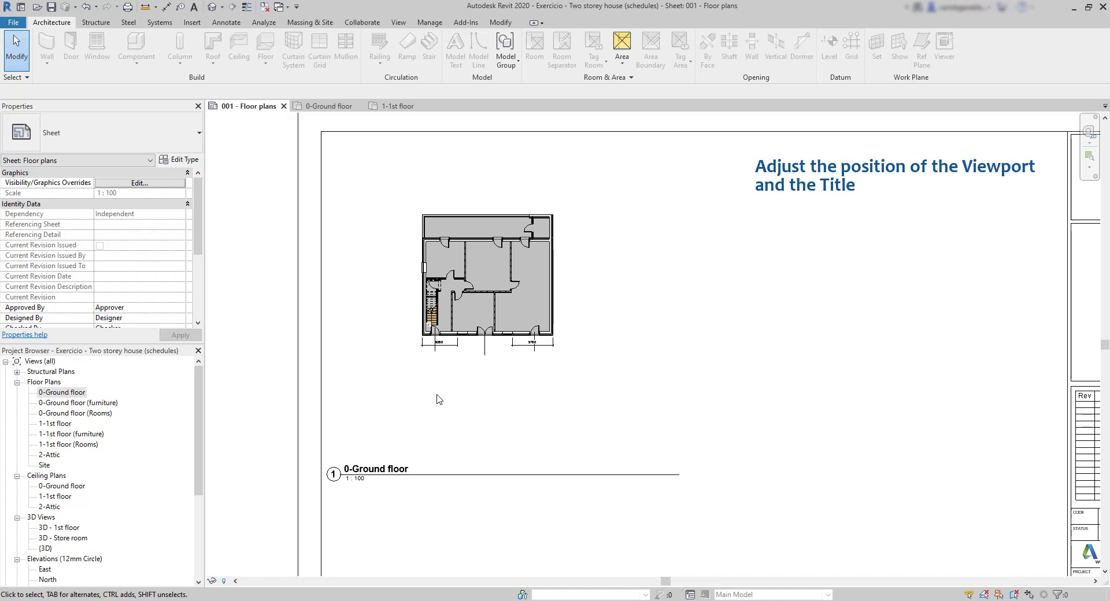
click(454, 475)
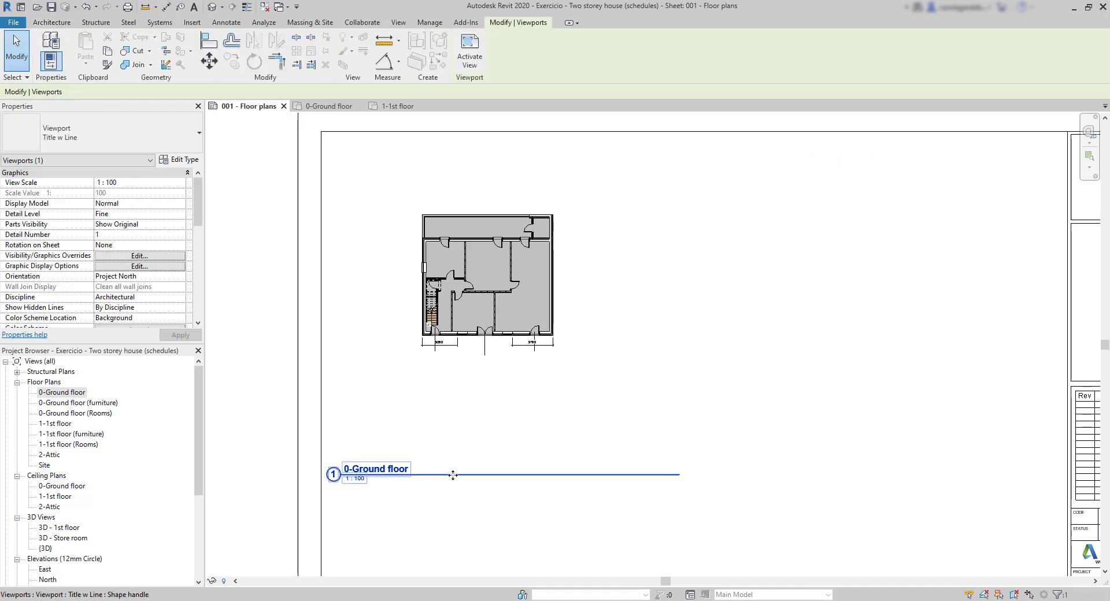
drag(453, 475, 456, 378)
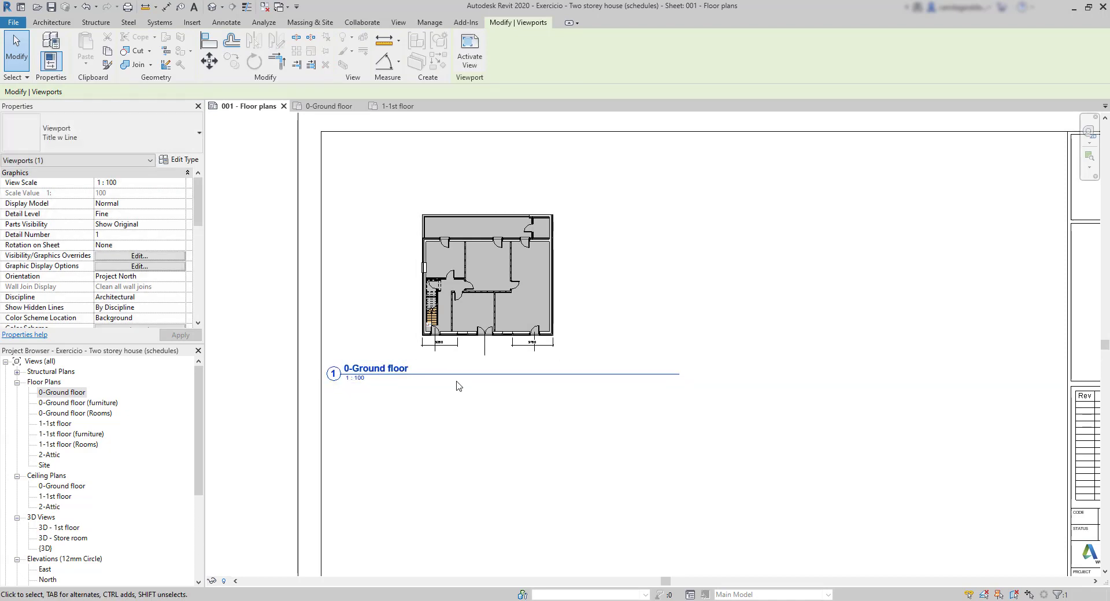
click(566, 415)
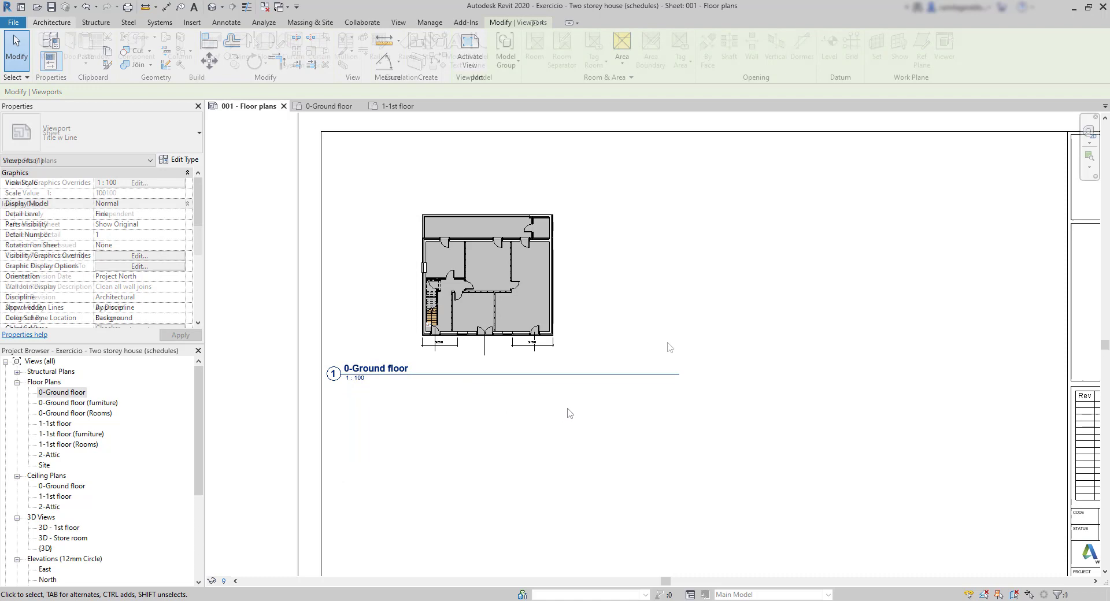
- Shorten the viewport title line to fit the plan, then zoom out to show the title block
click(557, 307)
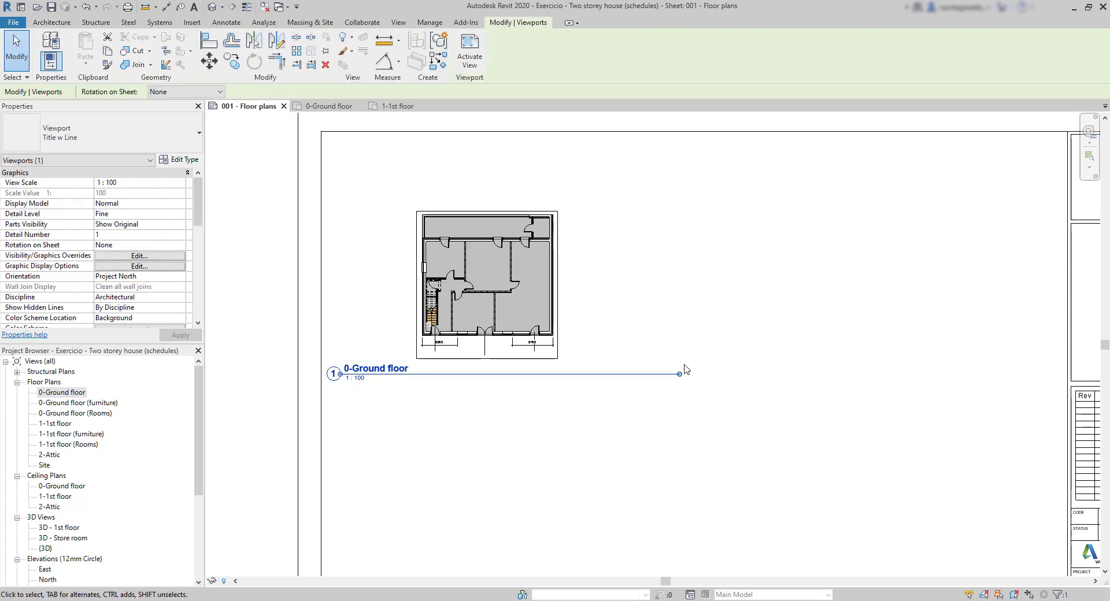
scroll(338, 374, up, 3)
drag(340, 373, 464, 377)
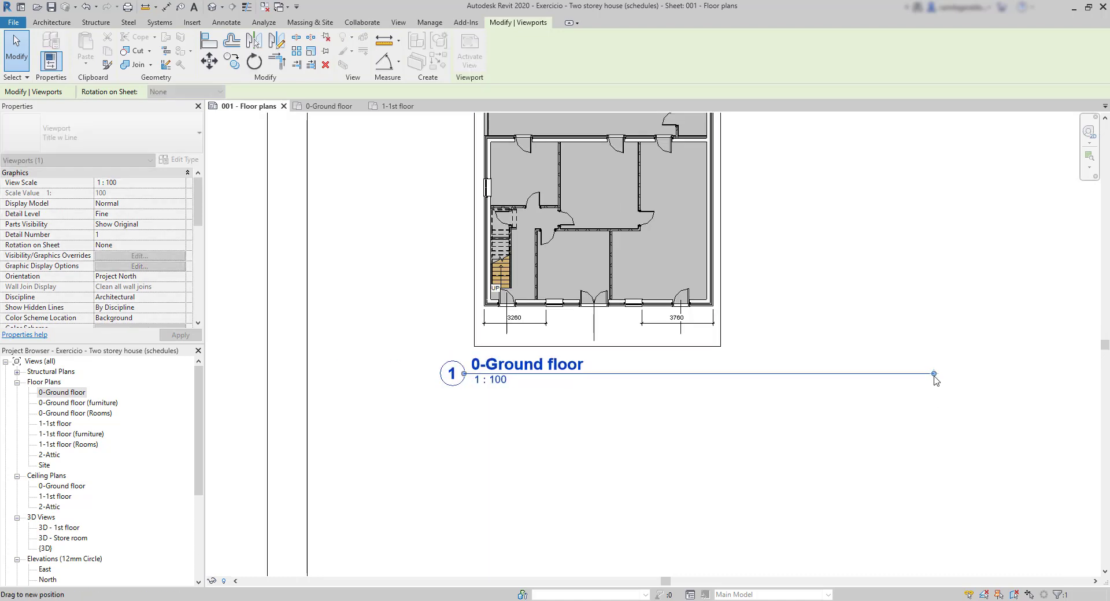
drag(731, 373, 757, 373)
click(568, 412)
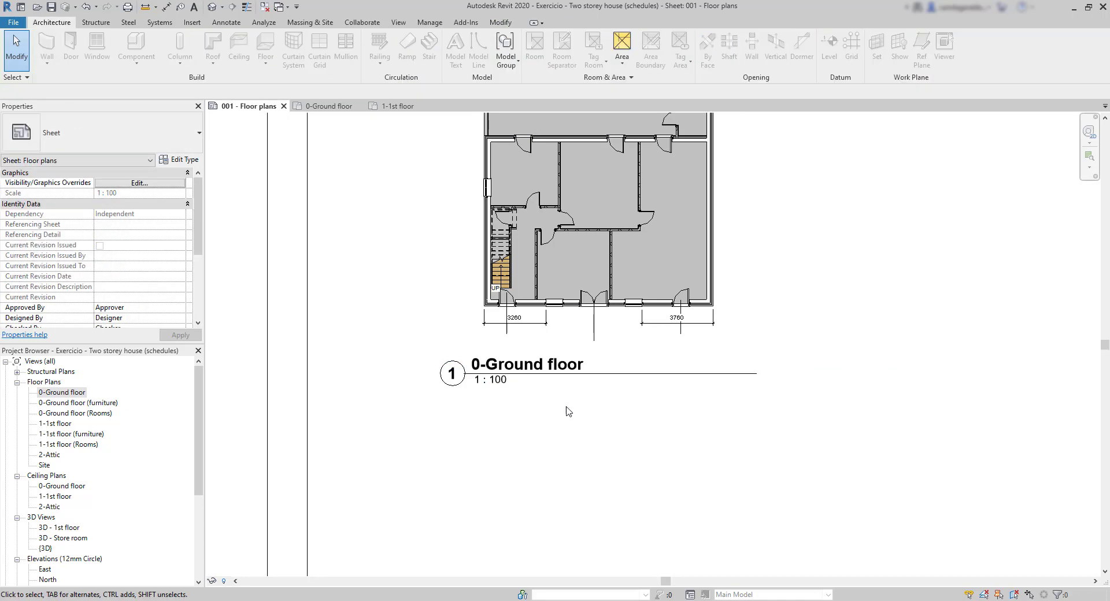
scroll(365, 360, down, 3)
scroll(370, 361, down, 1)
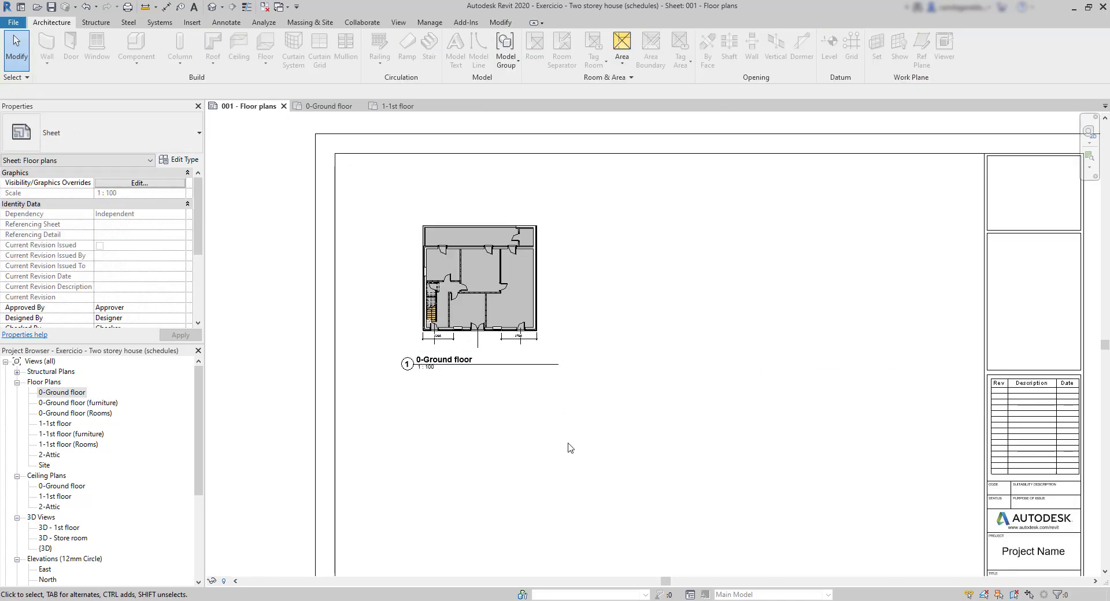
scroll(568, 446, down, 1)
middle_drag(619, 452, 572, 389)
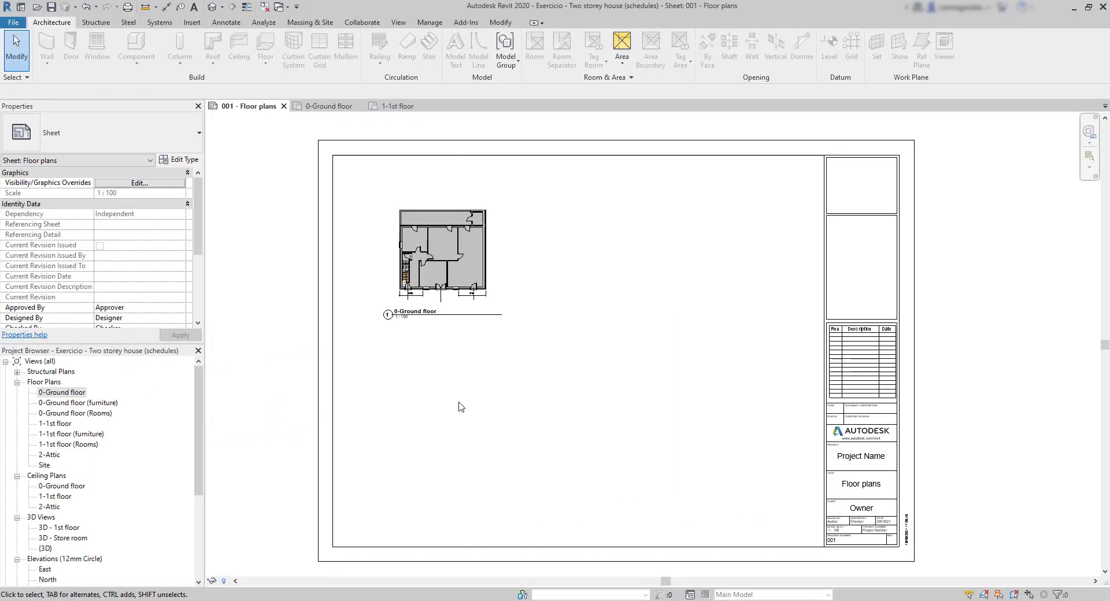
- Change the ground floor viewport's View Scale to 1 : 50 in Properties
click(462, 299)
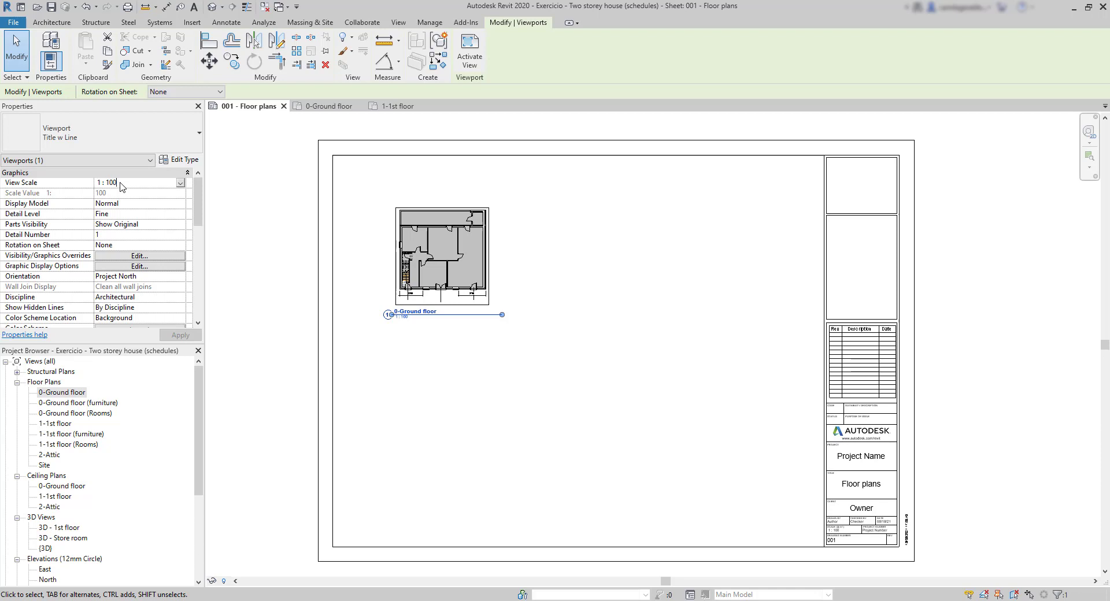
click(180, 182)
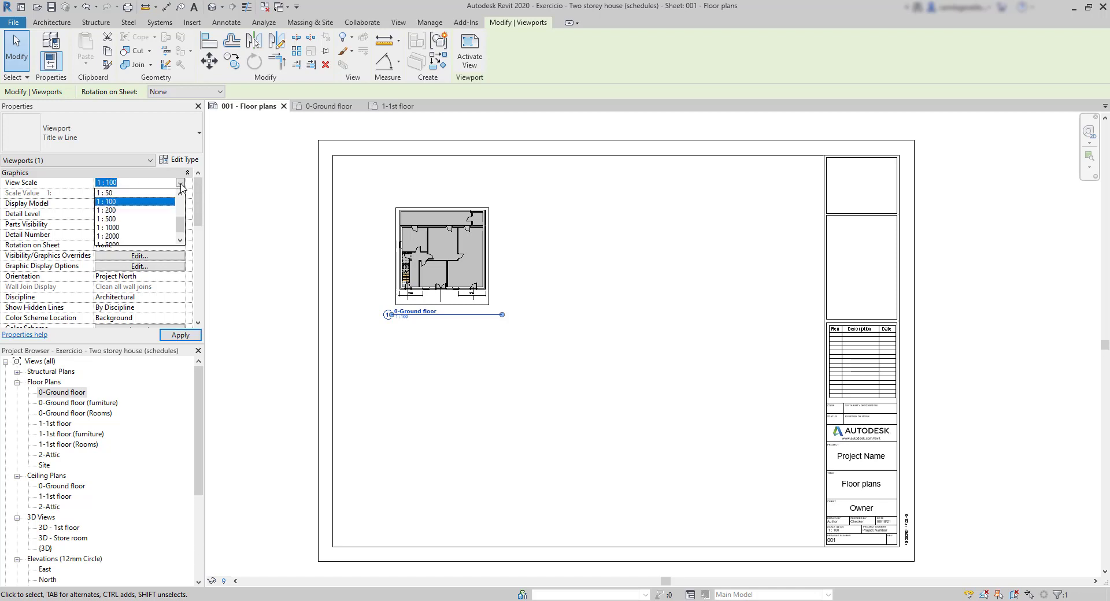
click(109, 193)
click(181, 336)
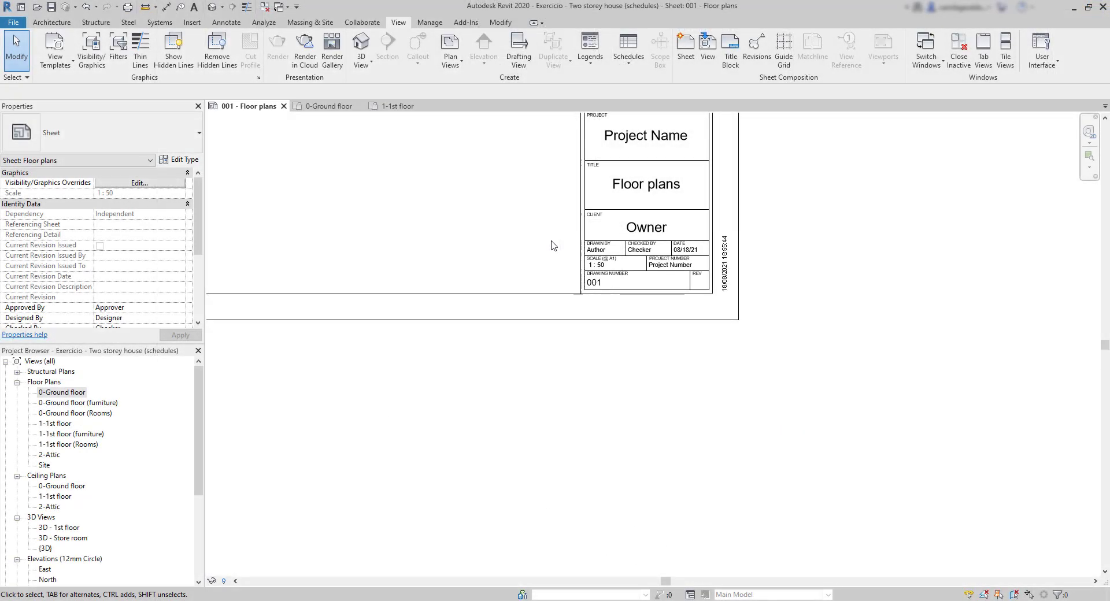
scroll(553, 246, up, 3)
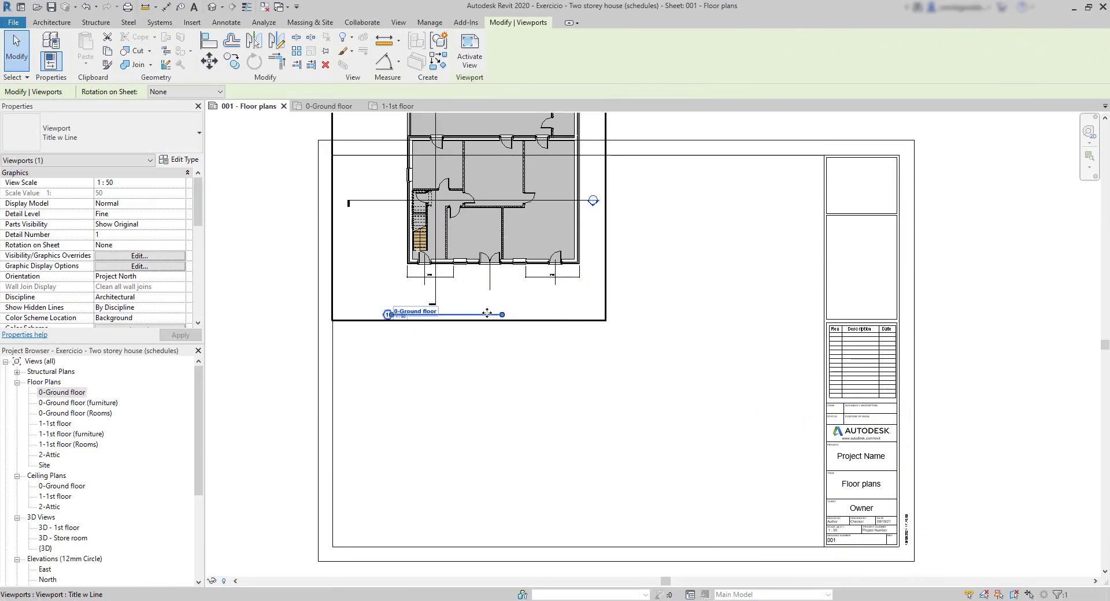
- Move the 1 : 50 viewport down, stretch its title line across the plan, and lower its title
drag(488, 315, 488, 383)
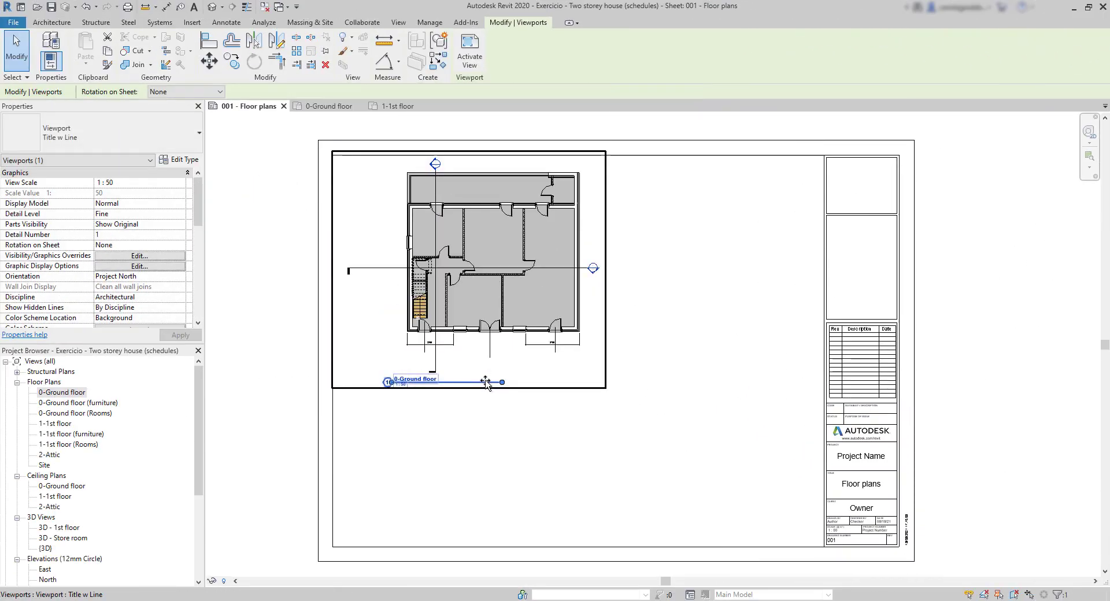
click(523, 435)
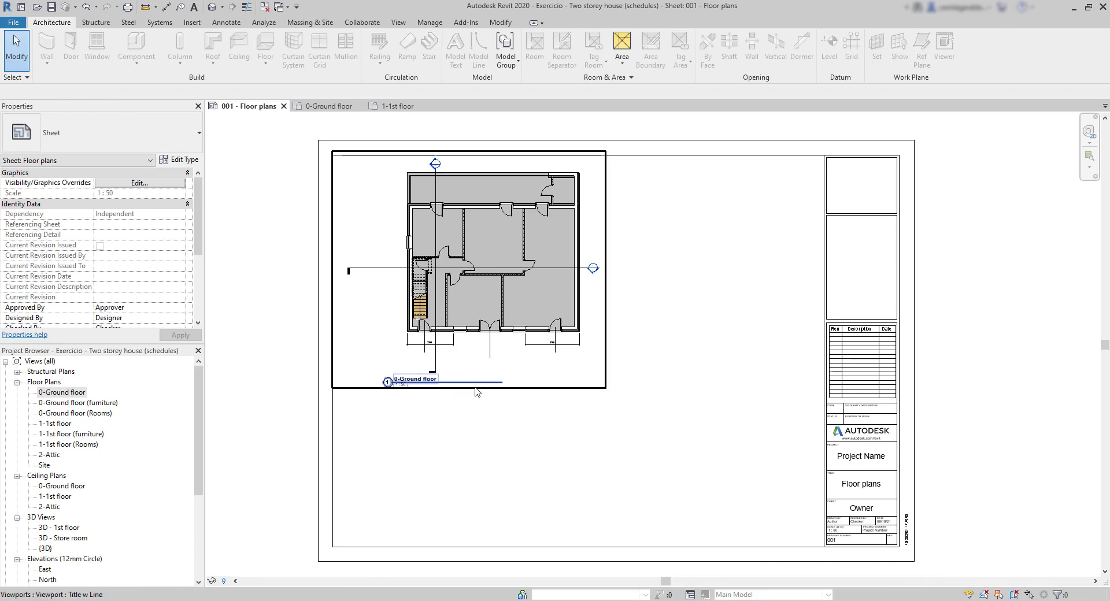
click(484, 389)
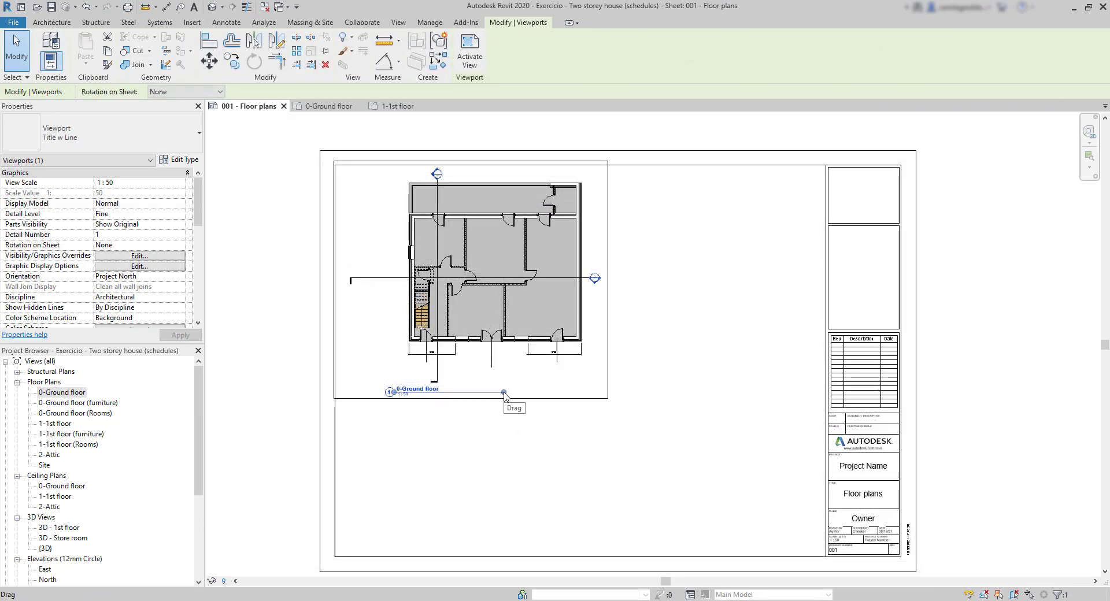
drag(503, 391, 588, 392)
click(538, 435)
click(443, 397)
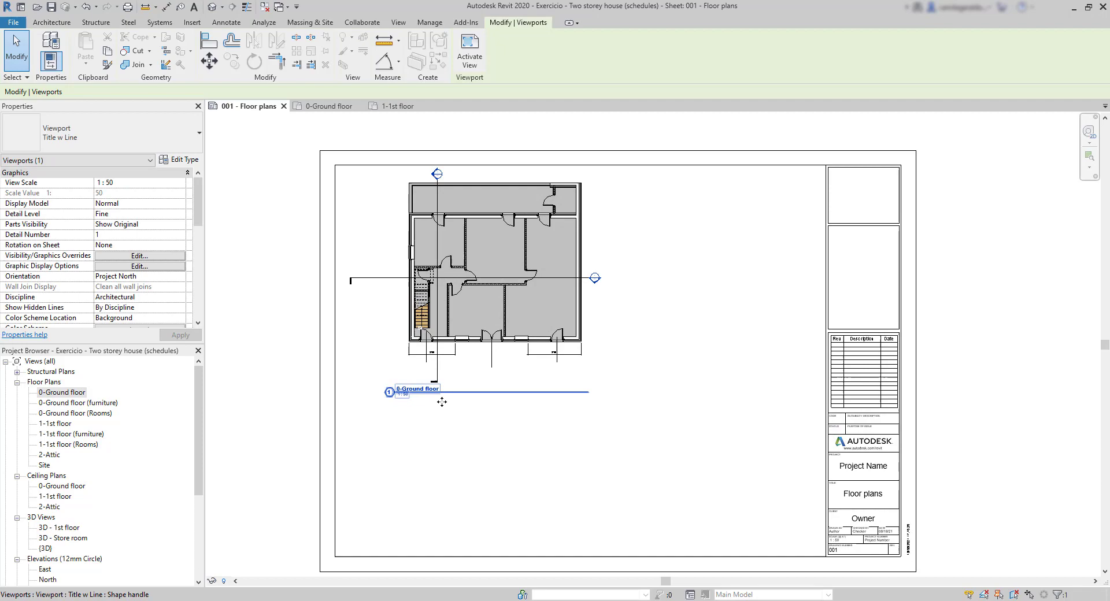
drag(443, 396, 442, 411)
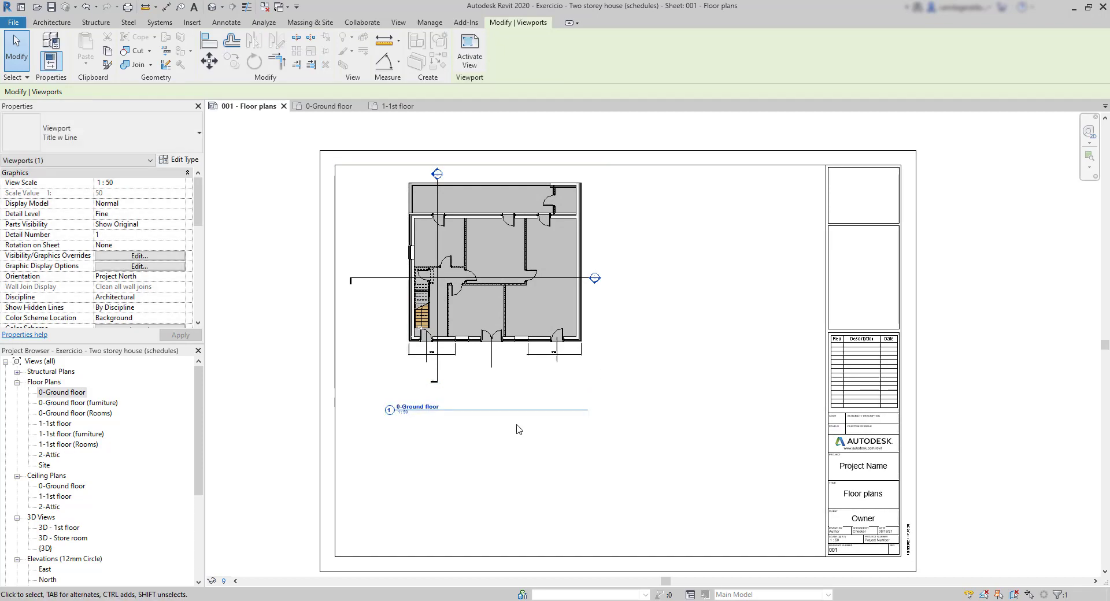
click(528, 445)
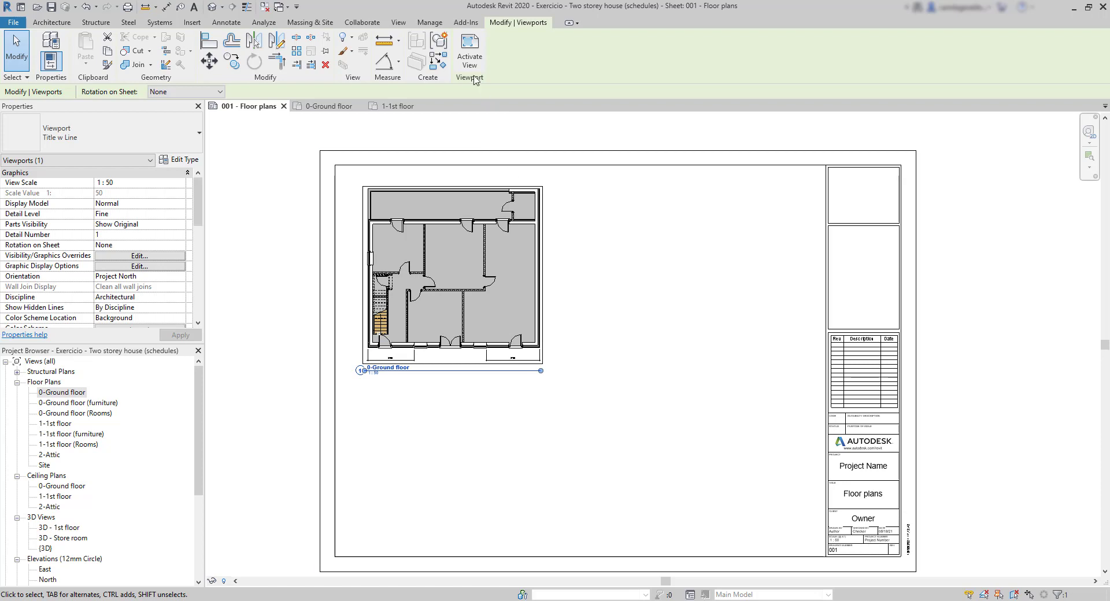
- Place the 1-1st floor plan at 1 : 100 to the right of the ground floor viewport
click(398, 22)
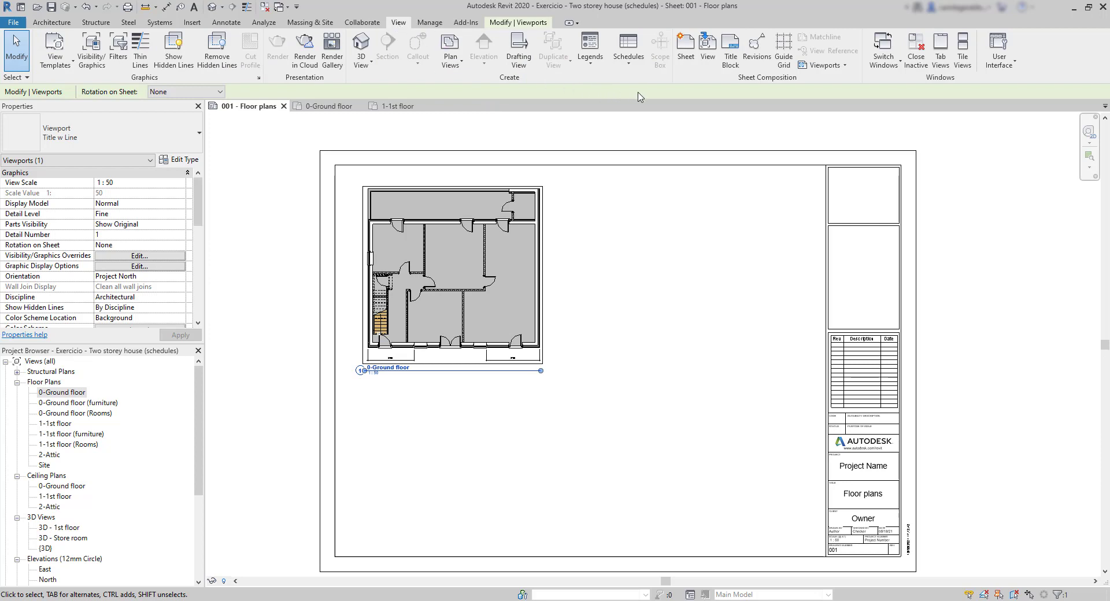
click(710, 51)
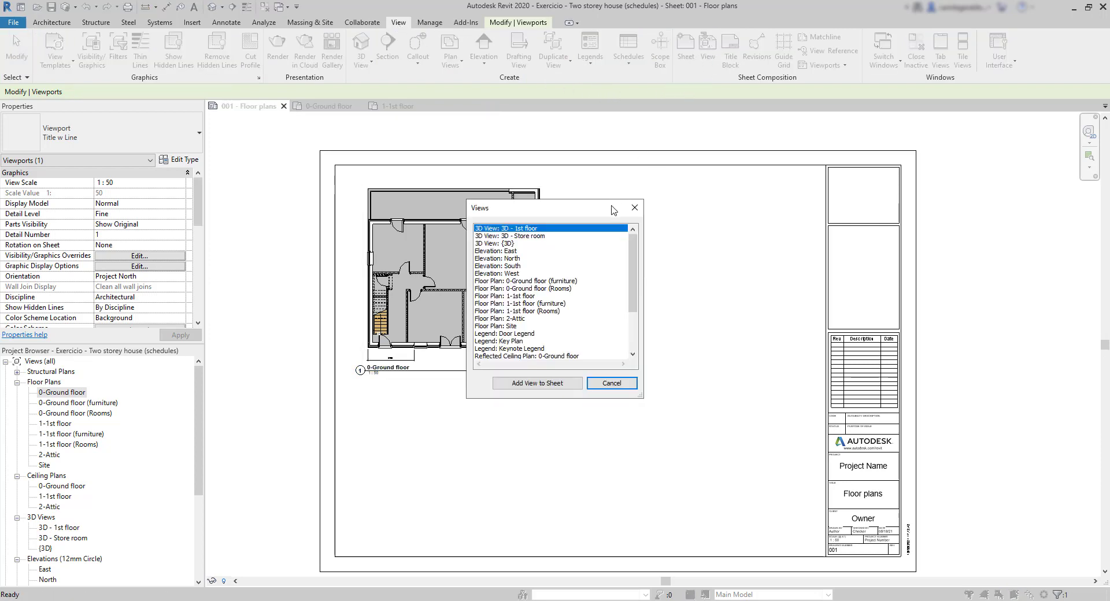
drag(633, 269, 634, 284)
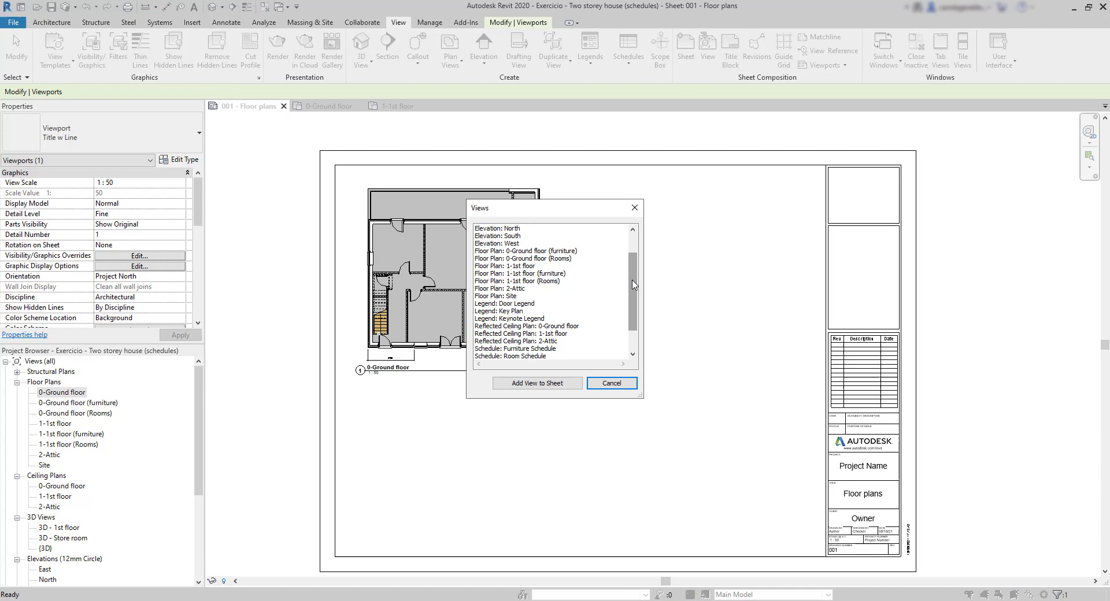
click(533, 266)
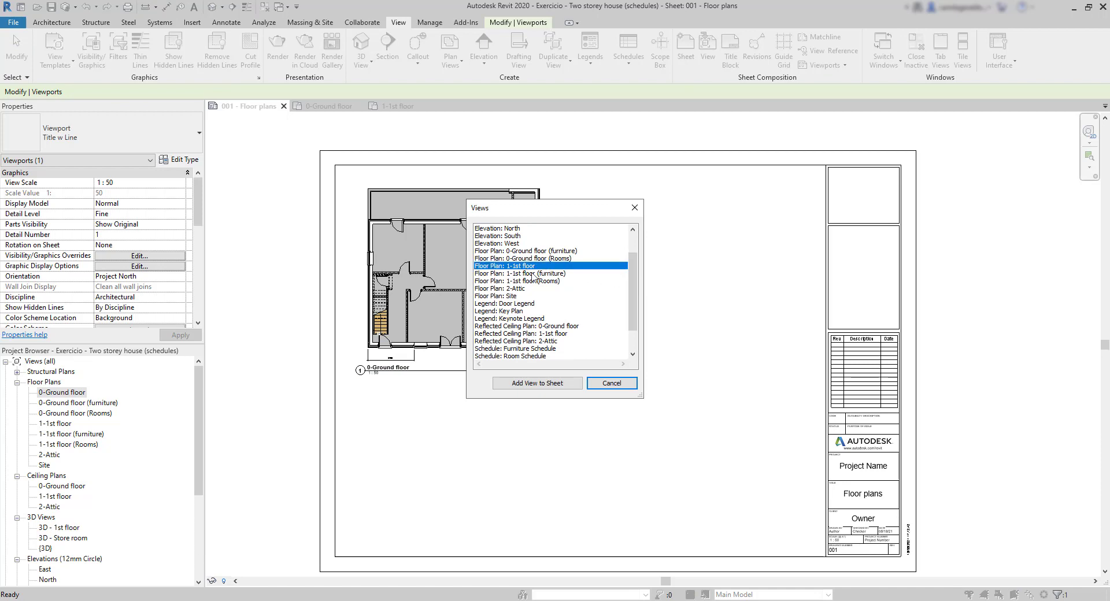
click(564, 388)
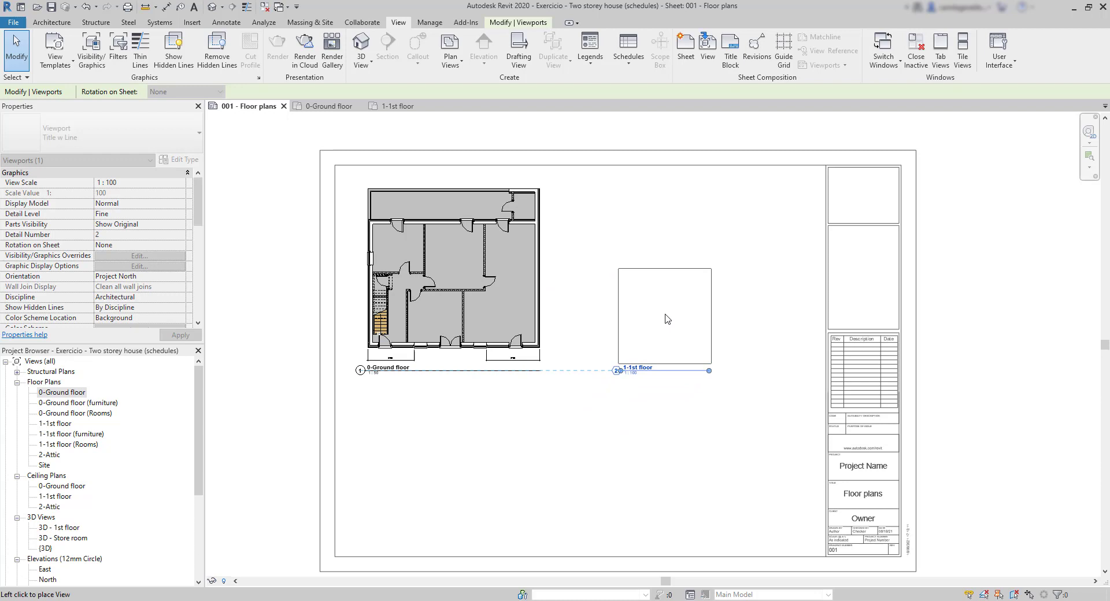
click(667, 319)
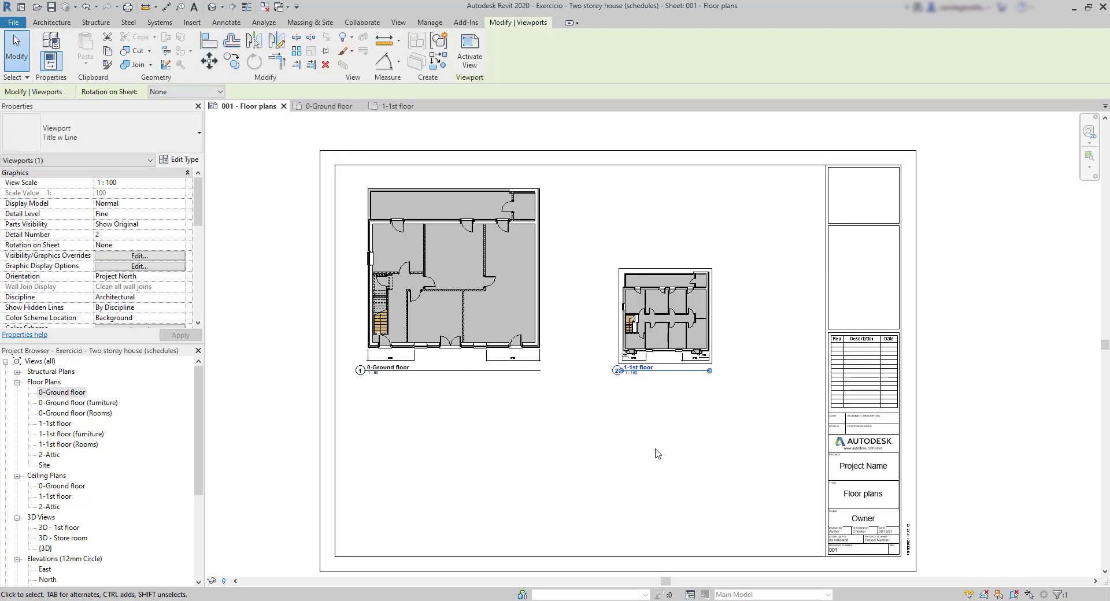
scroll(596, 334, up, 3)
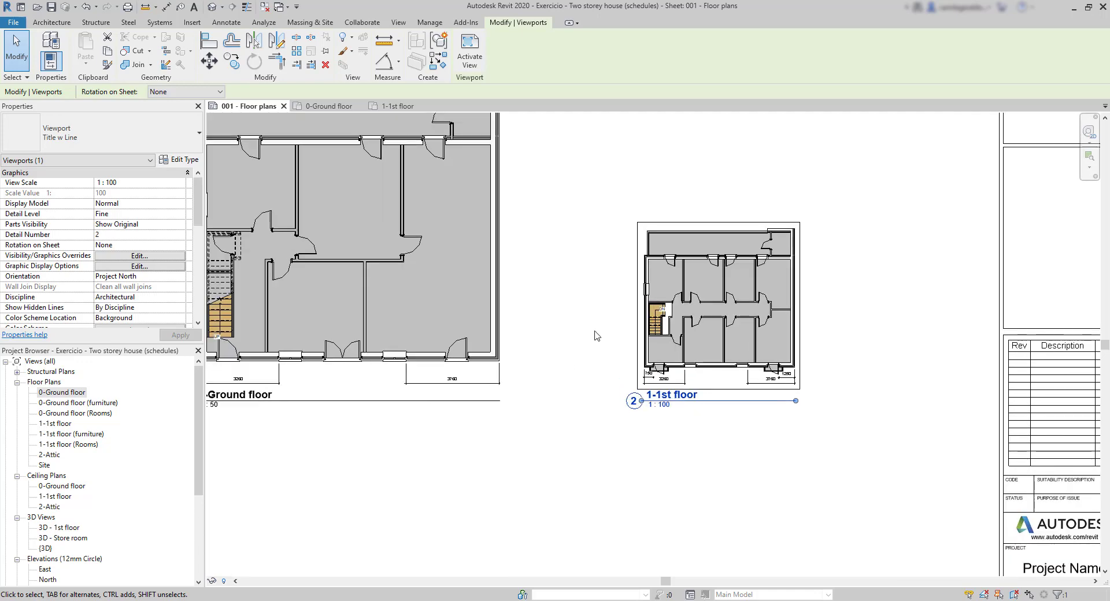
scroll(588, 341, down, 4)
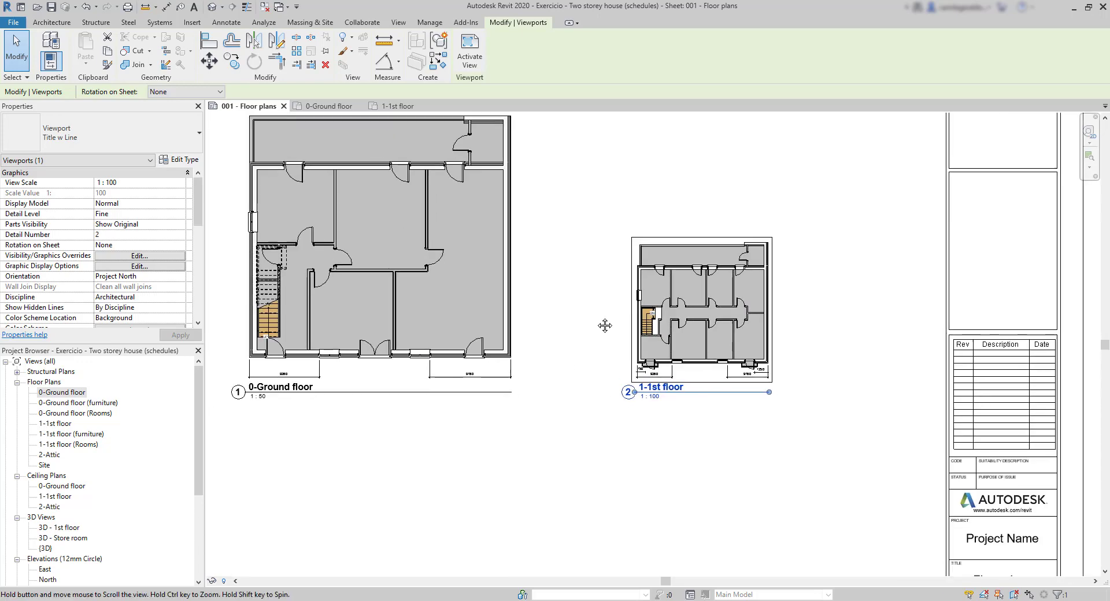
middle_click(607, 353)
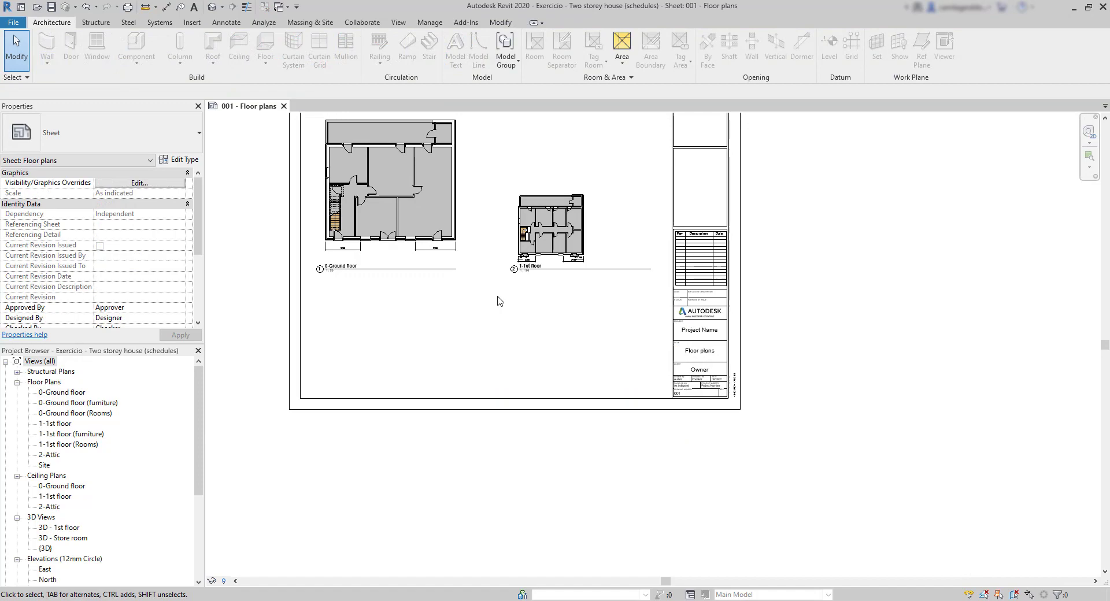
scroll(768, 455, up, 7)
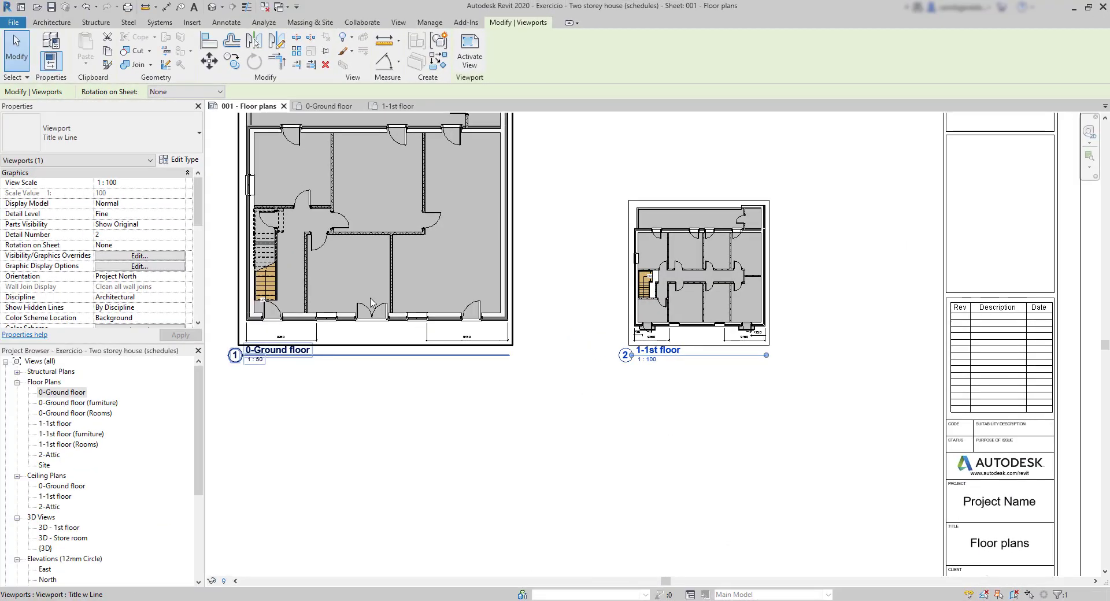
- Set the selected 1-1st floor viewport's View Scale to 1 : 50 and apply it
click(180, 182)
click(180, 183)
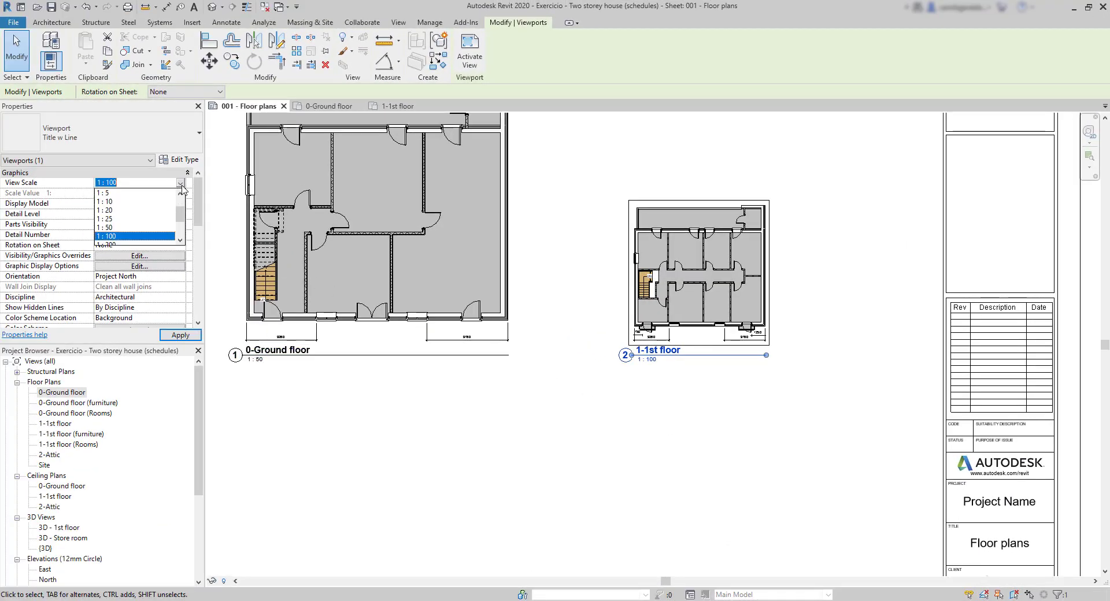
click(108, 233)
click(180, 335)
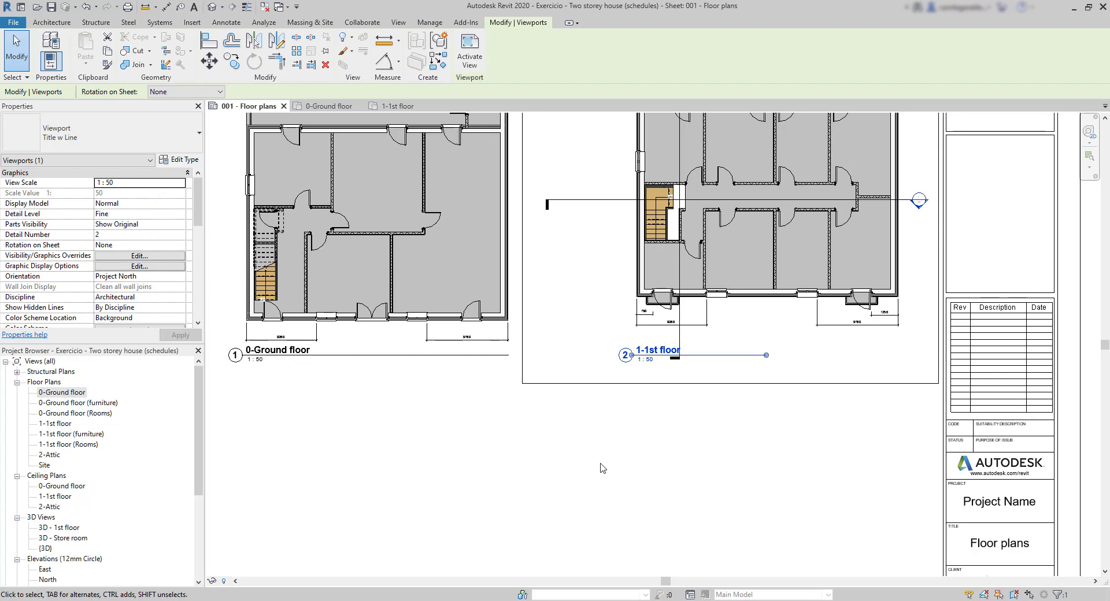
scroll(548, 454, down, 1)
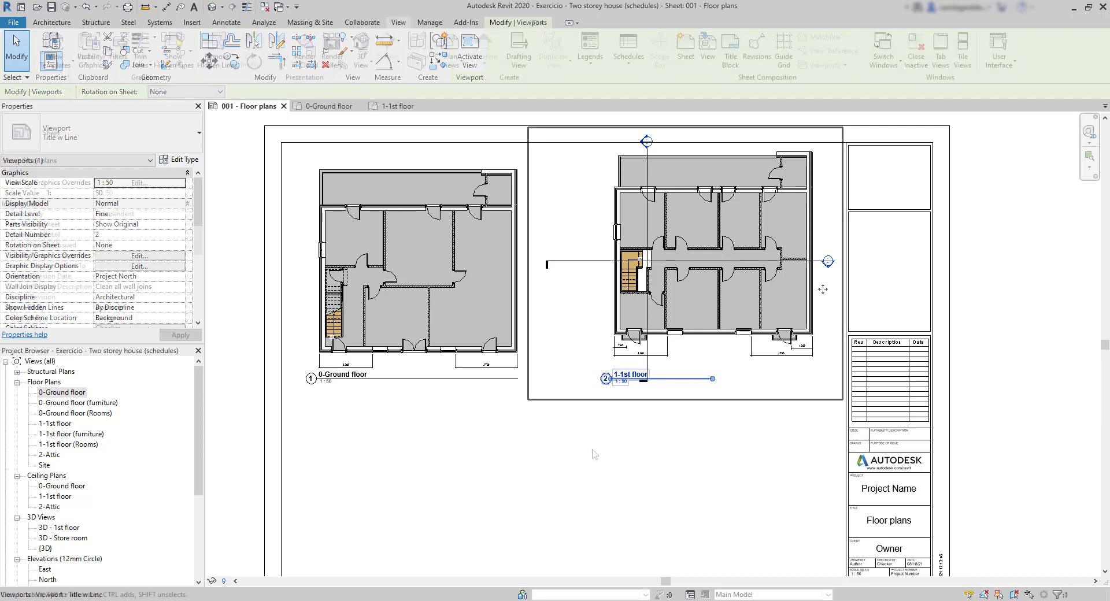
key(Escape)
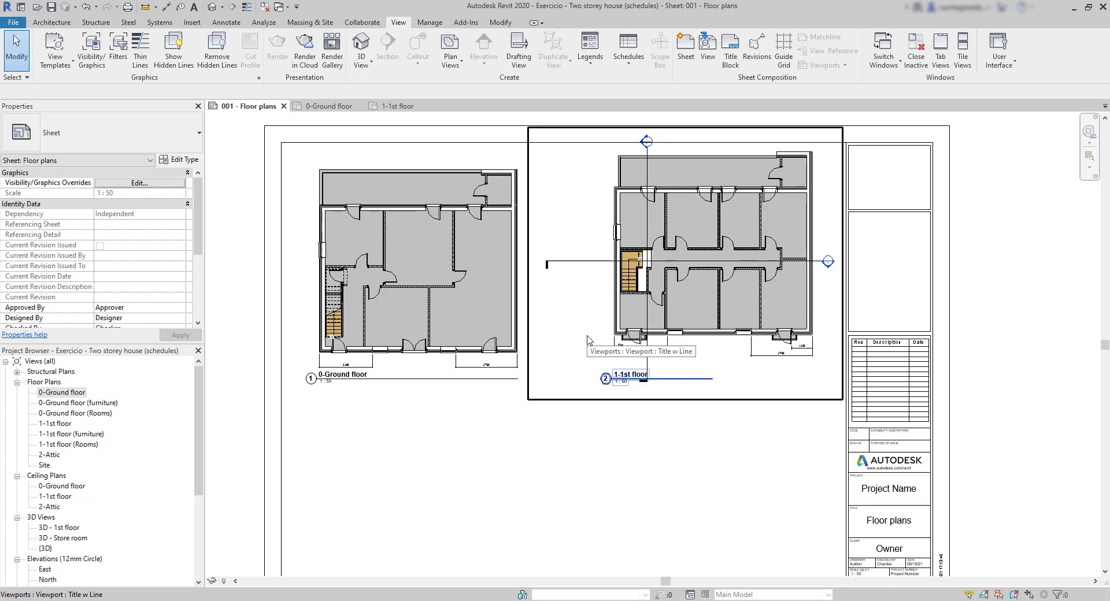
- Activate the 1-1st floor viewport and delete a corridor wall in the plan
double_click(588, 340)
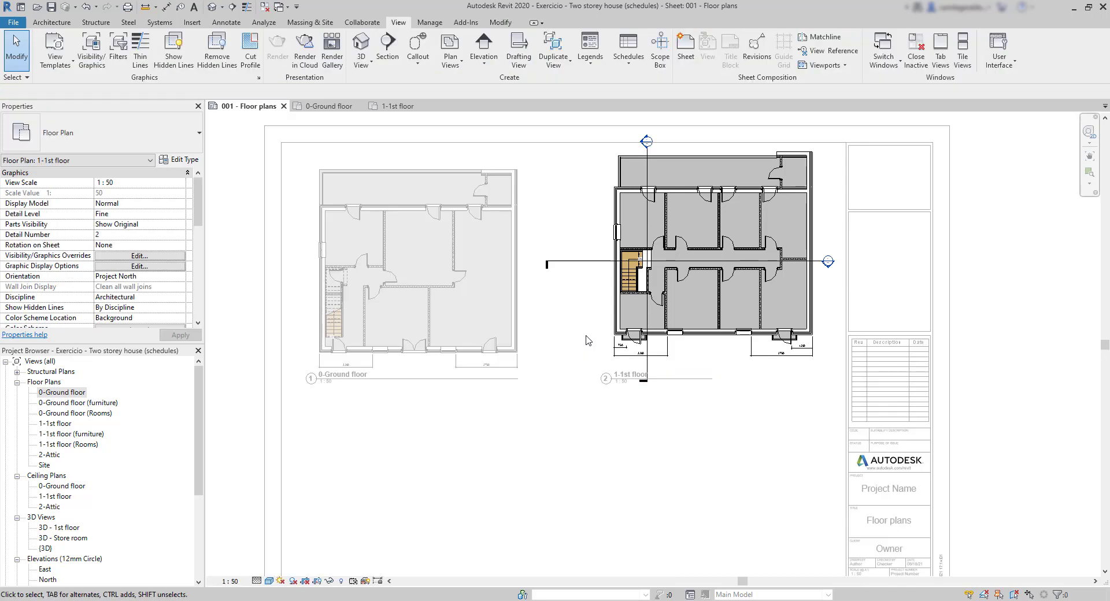
scroll(656, 292, up, 2)
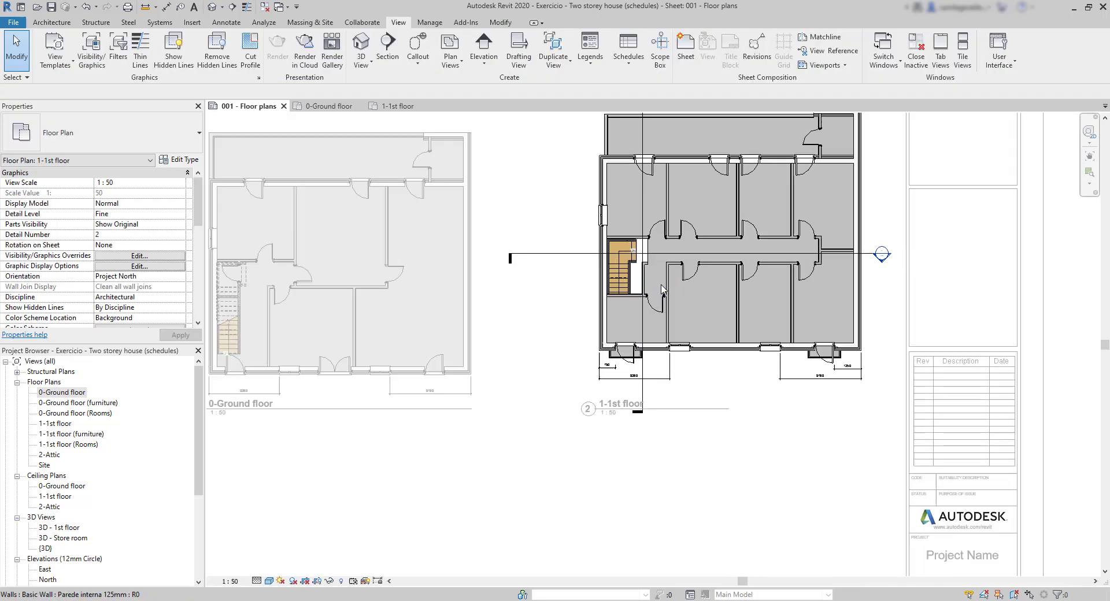
middle_drag(703, 289, 625, 397)
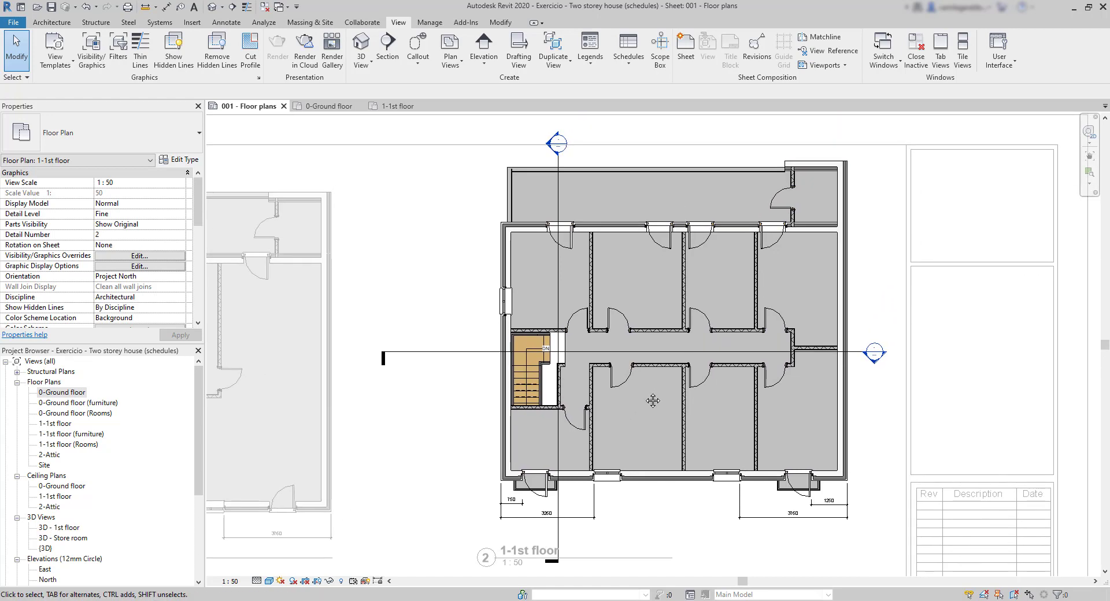
click(666, 366)
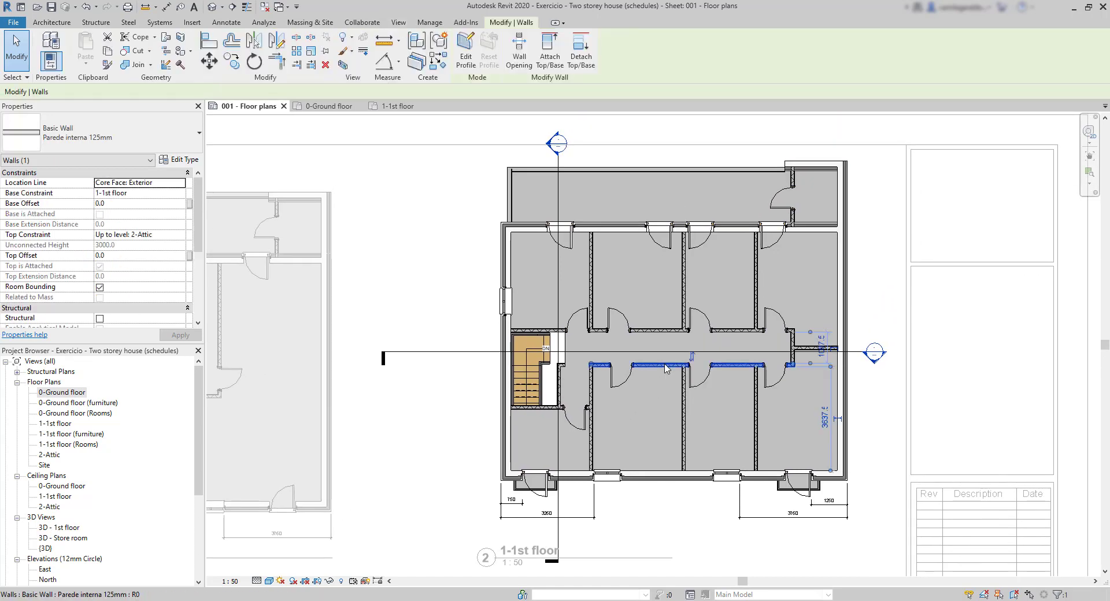
key(Delete)
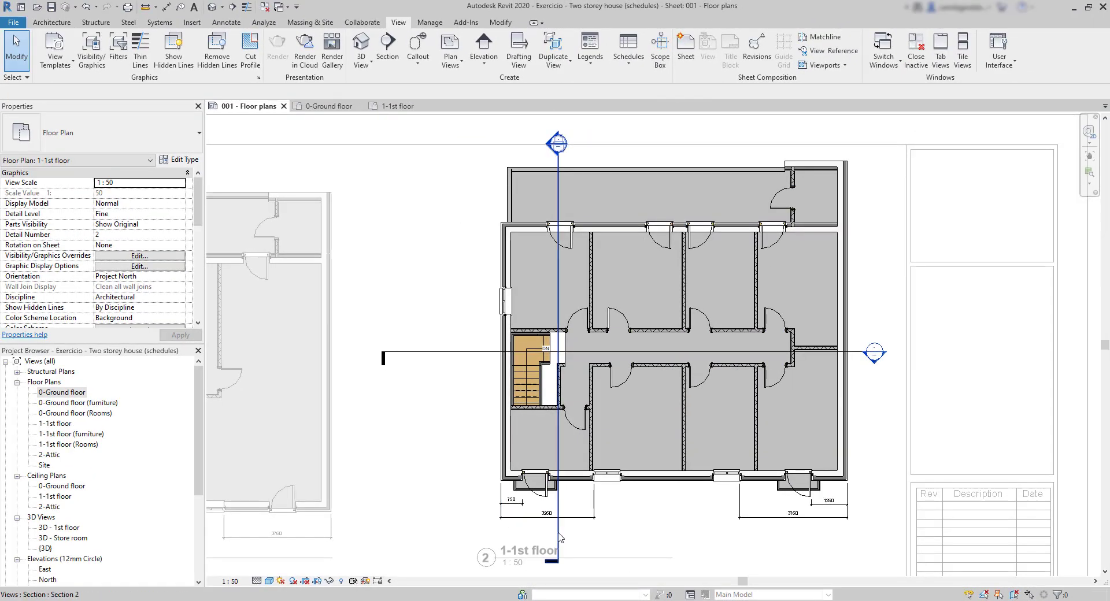
- Hide the section lines in the 1-1st floor view by category, then deactivate the viewport
click(558, 536)
right_click(559, 536)
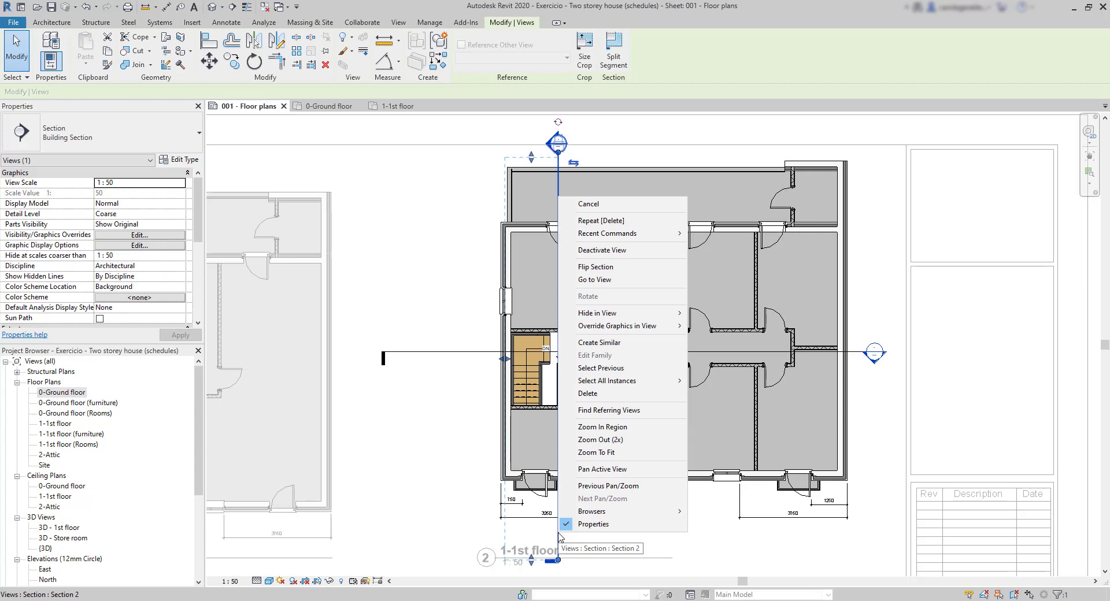
mouse_move(663, 316)
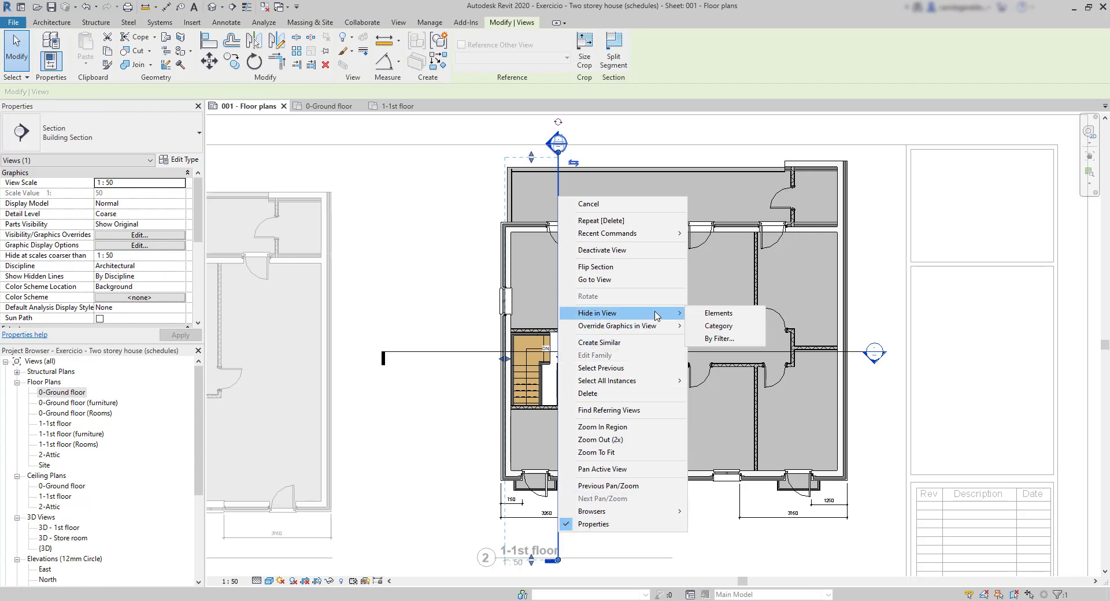
click(715, 327)
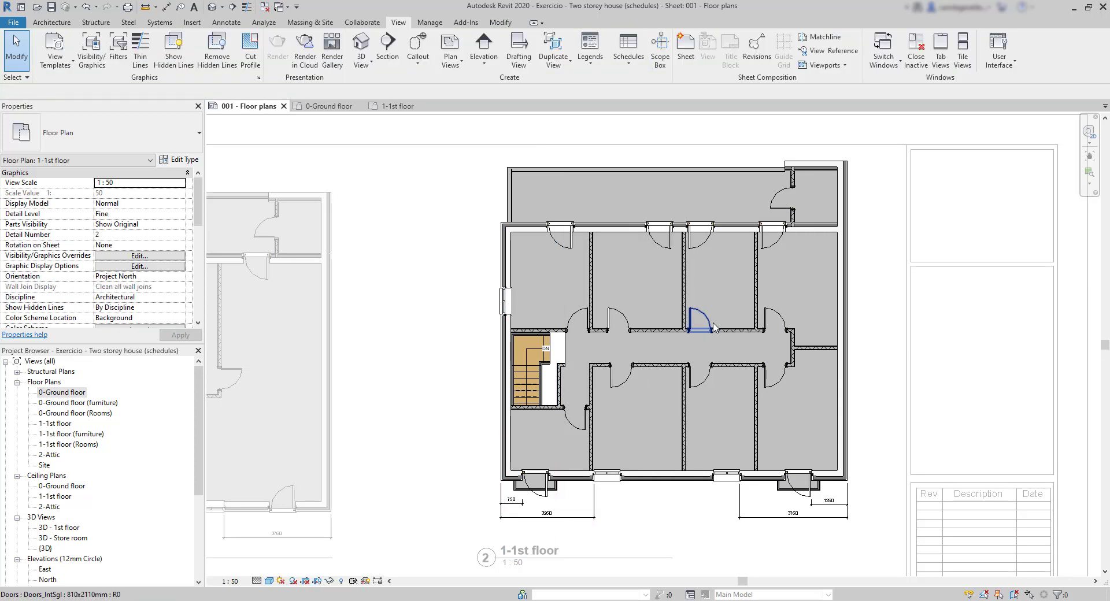
scroll(545, 364, down, 2)
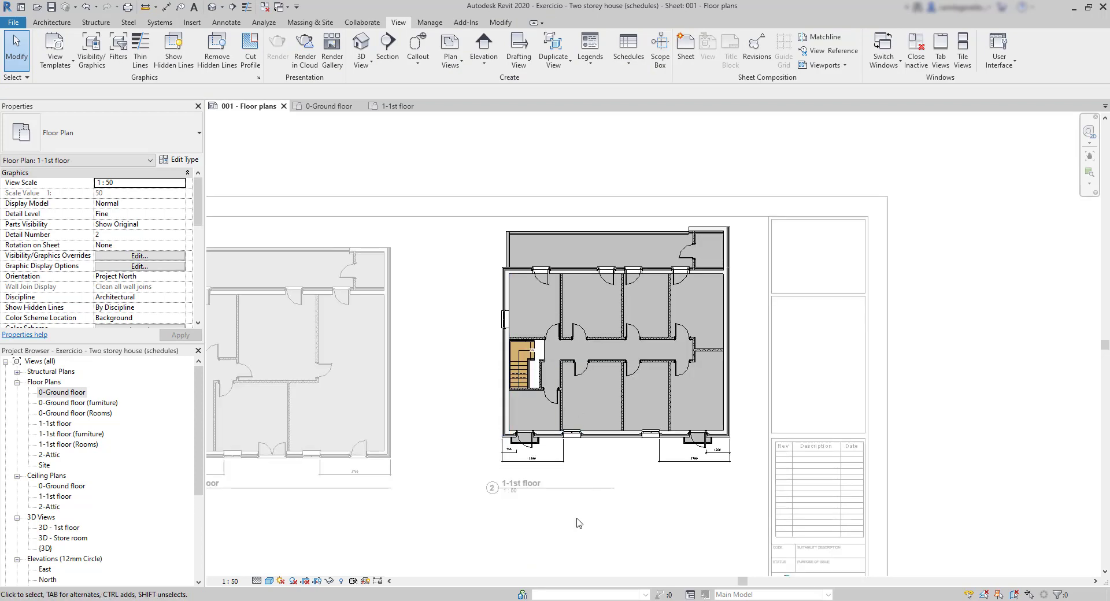
double_click(575, 523)
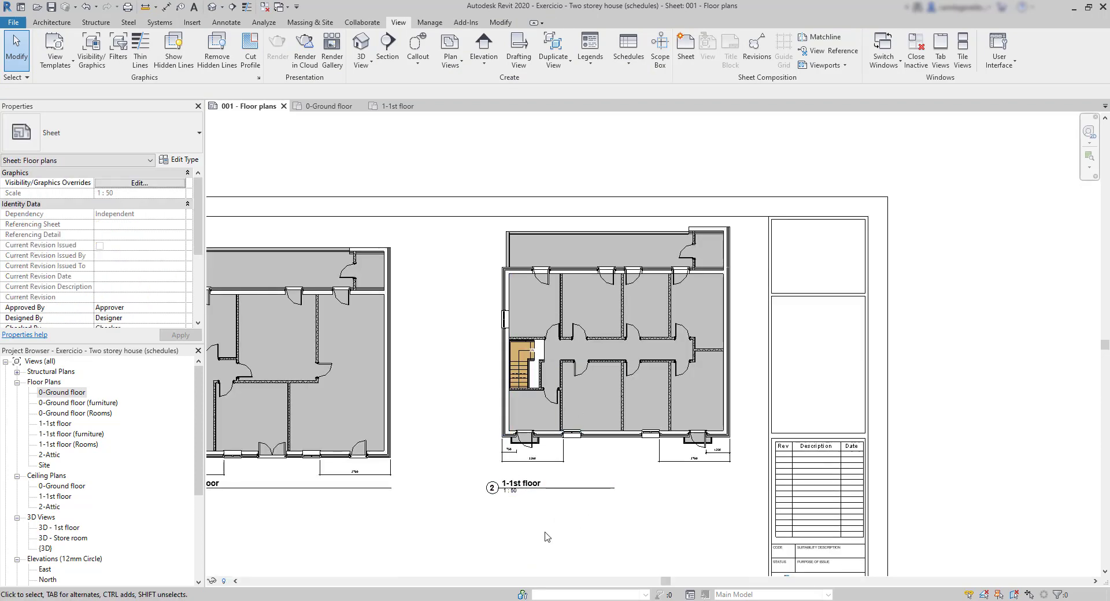
- Move the 1-1st floor viewport and the 0-Ground floor title down so both titles line up
middle_drag(469, 554, 623, 497)
click(696, 428)
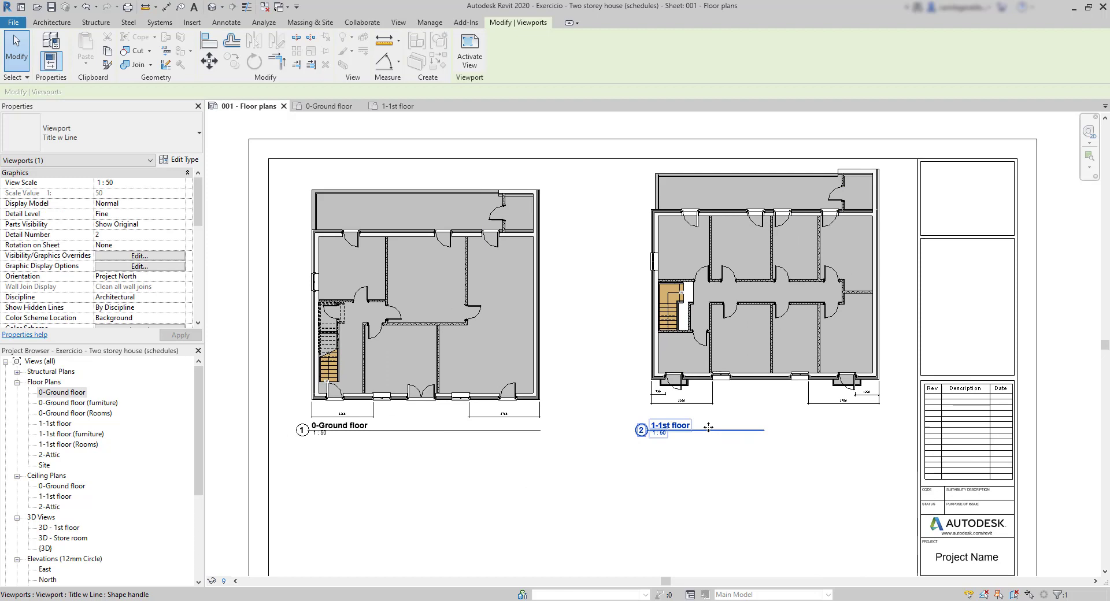
click(727, 376)
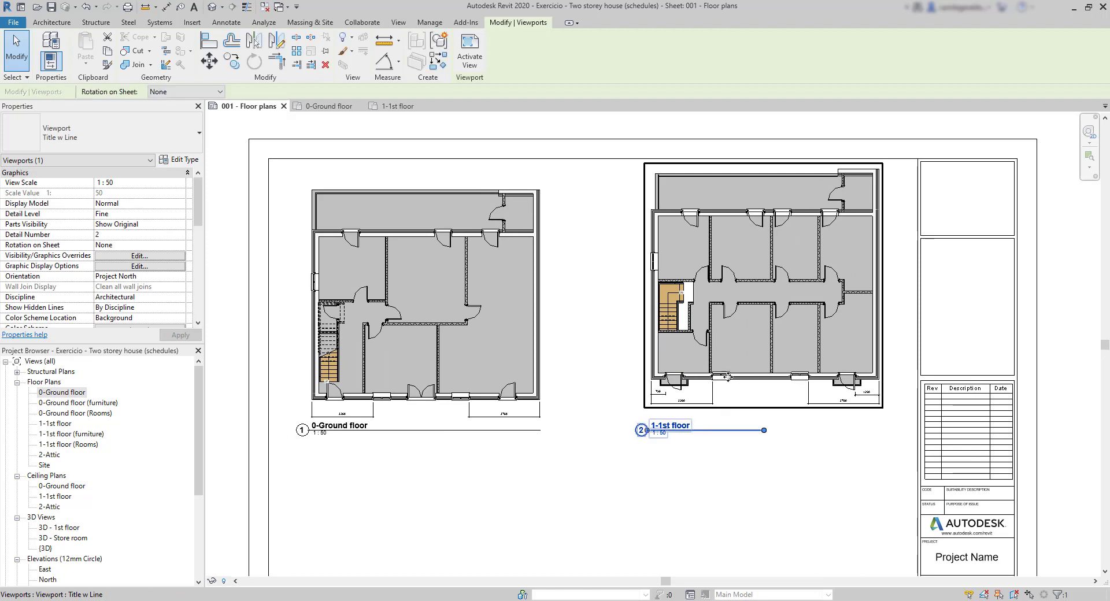
drag(727, 375, 730, 394)
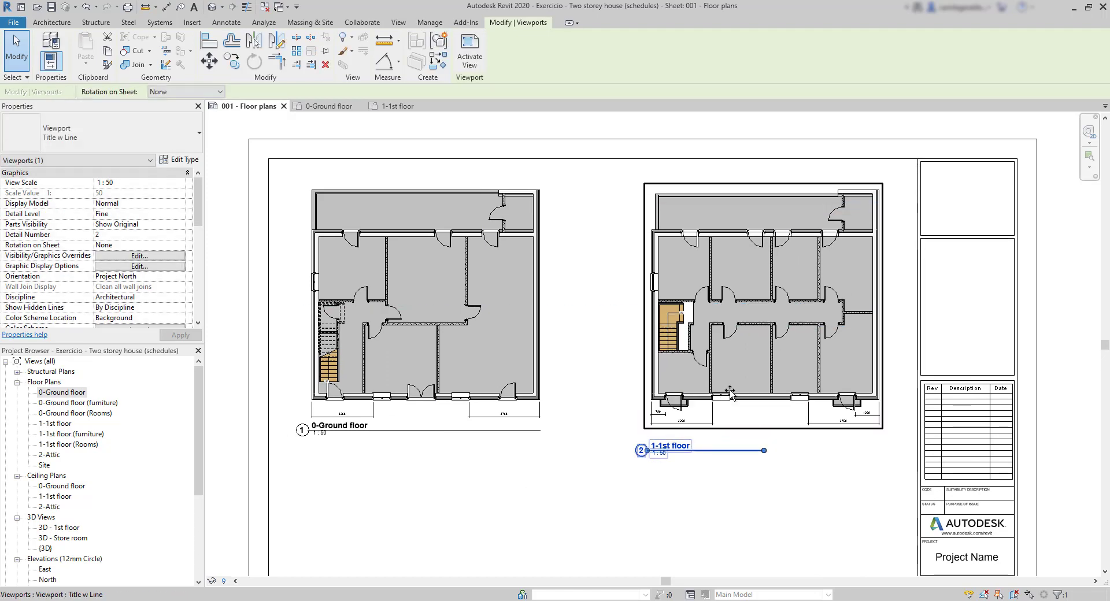
click(601, 489)
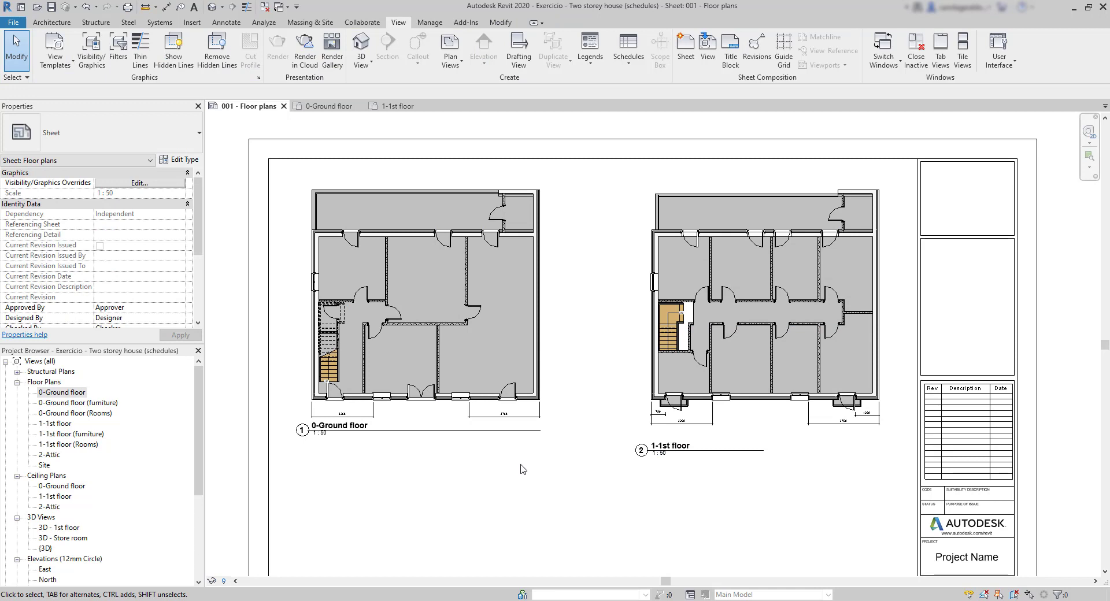
click(500, 429)
drag(500, 430, 505, 449)
click(578, 471)
- Adjust the length of the 1-1st floor viewport's title line with its end grip
click(751, 457)
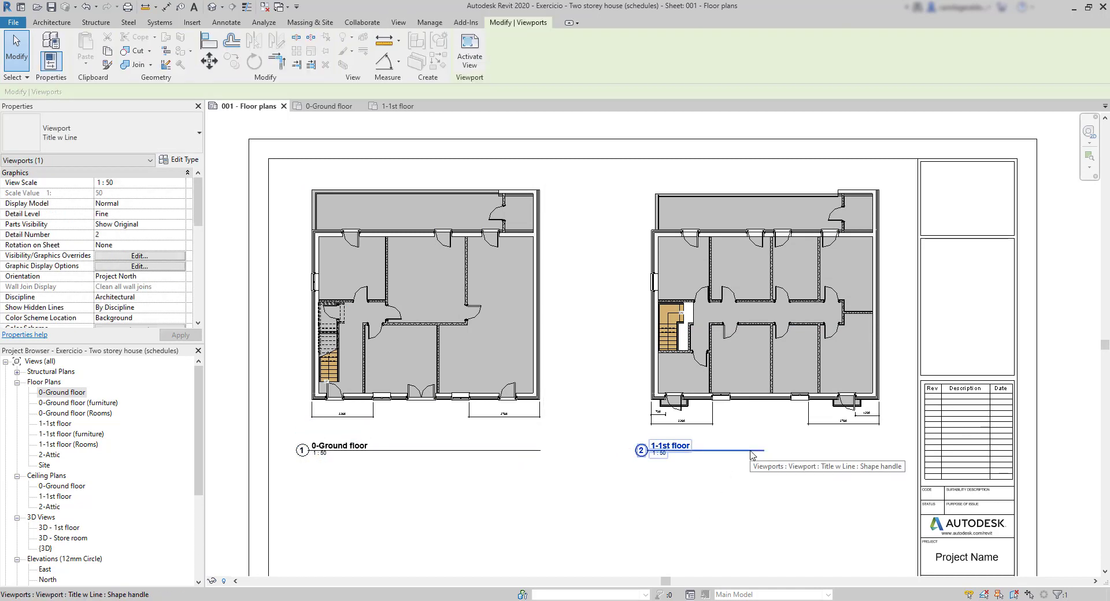
click(752, 478)
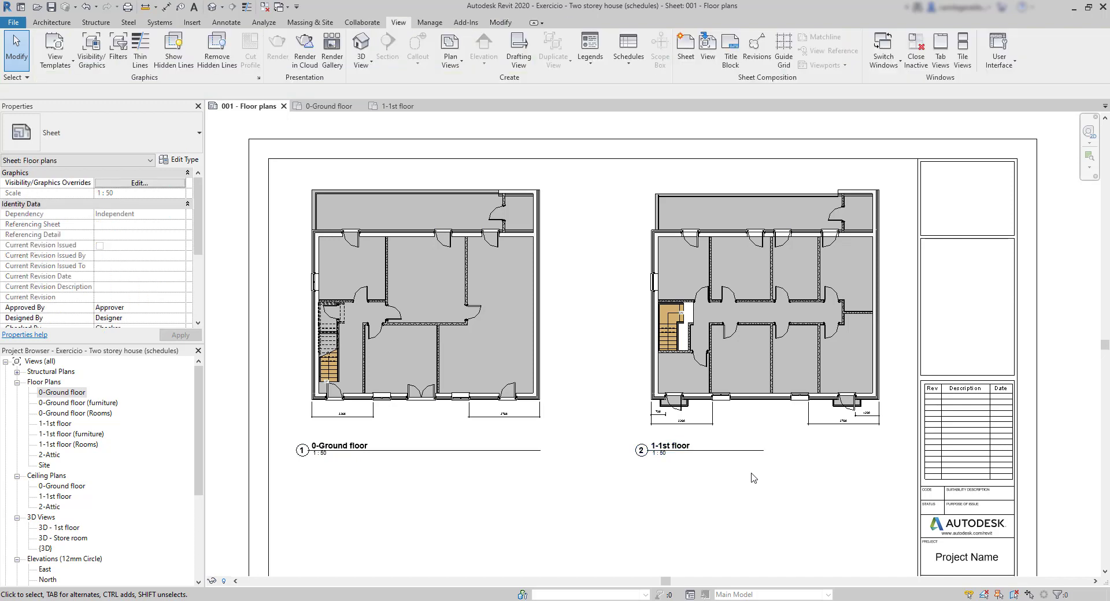
click(786, 405)
drag(764, 450, 884, 452)
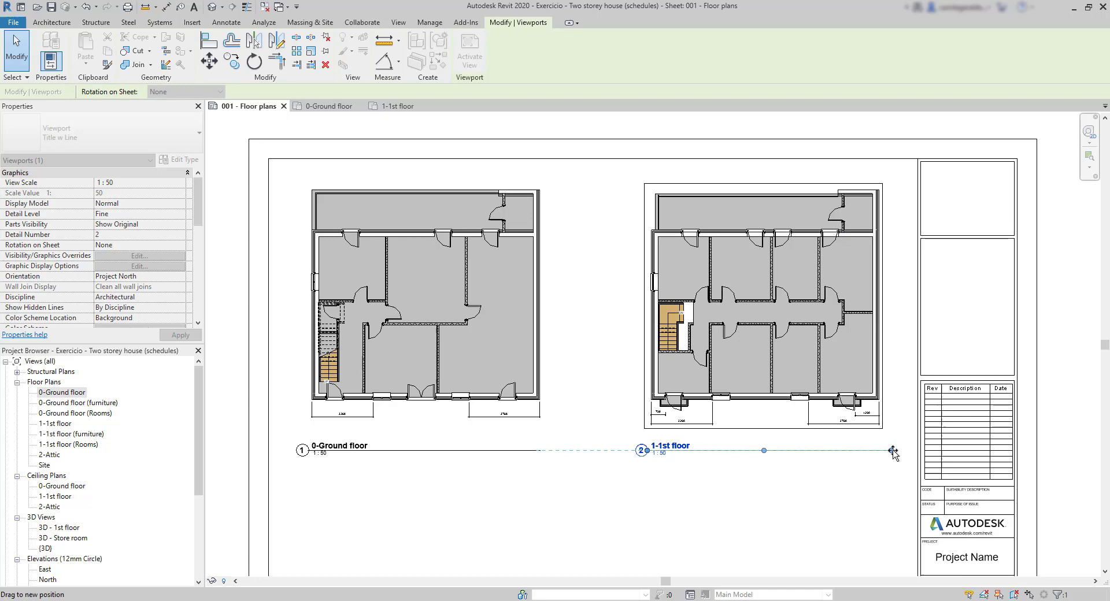
drag(892, 453, 880, 451)
click(865, 492)
scroll(574, 406, down, 2)
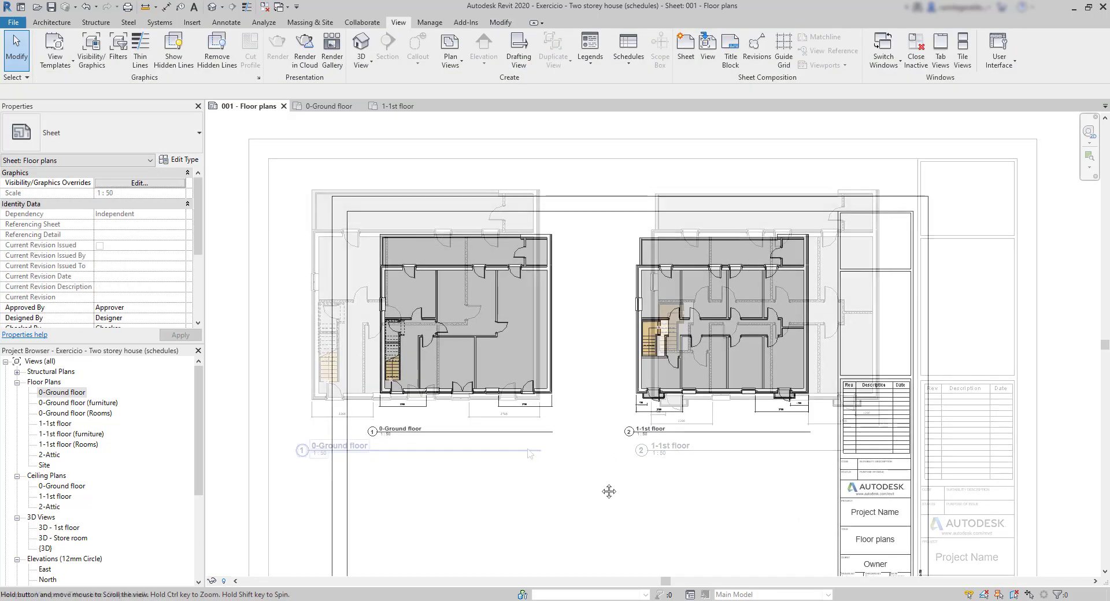
scroll(777, 496, up, 2)
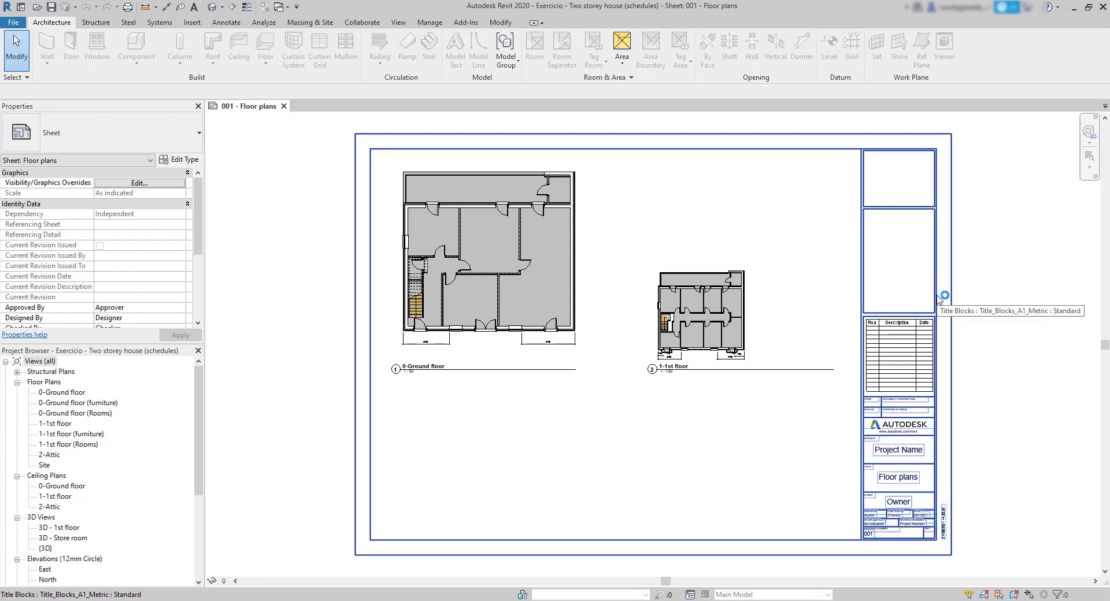
- Edit the Title_Blocks_A1_Metric family and raise the Sheet Name/Client Name divider for 30 and 35 spacings
double_click(939, 298)
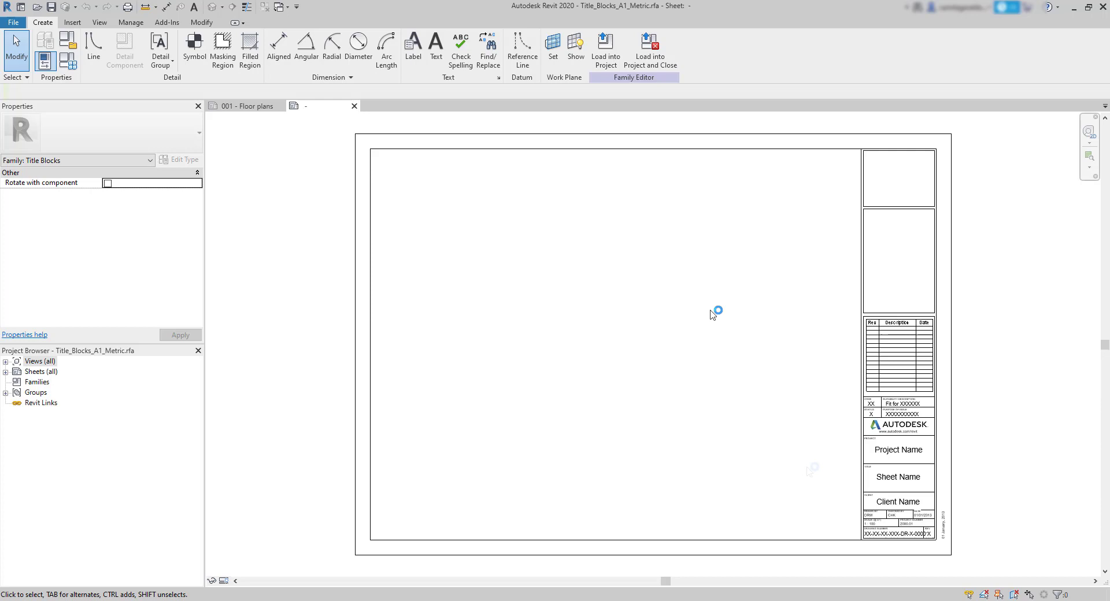
scroll(838, 513, up, 2)
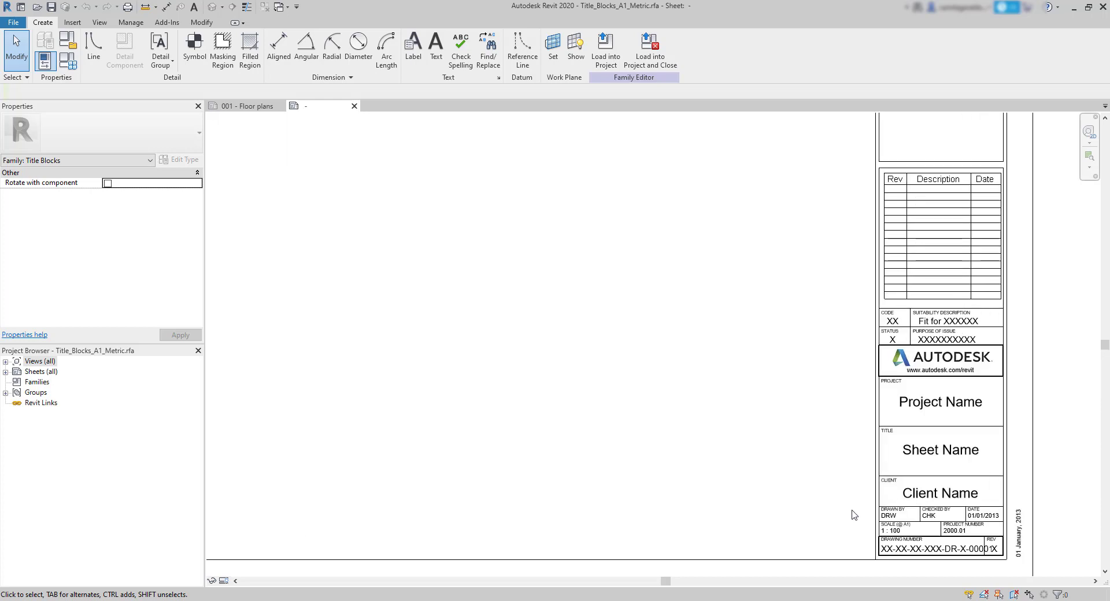
click(915, 475)
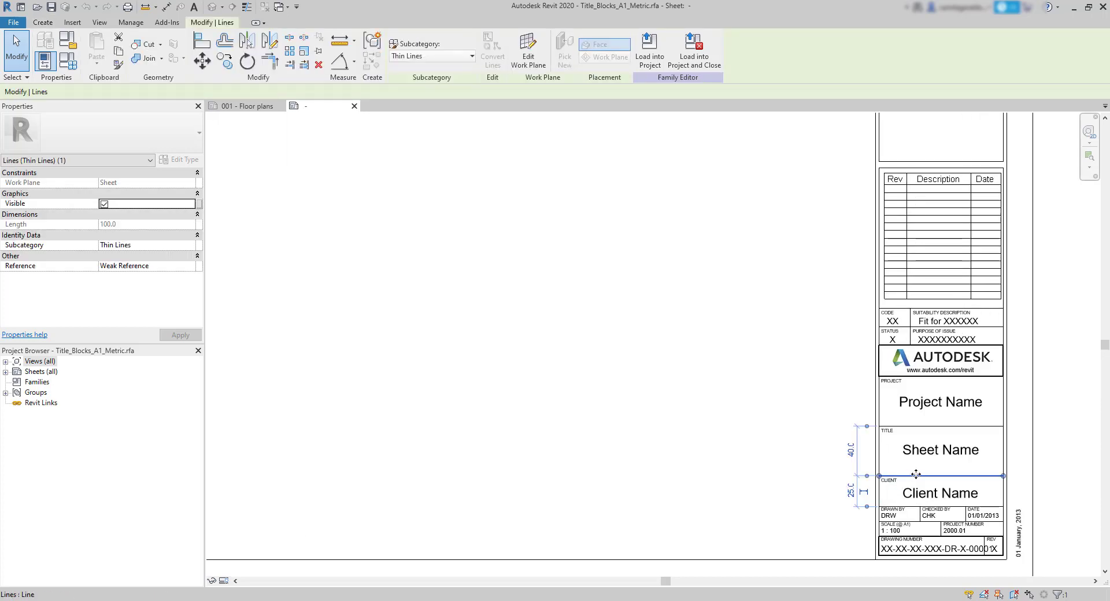
drag(915, 474, 916, 462)
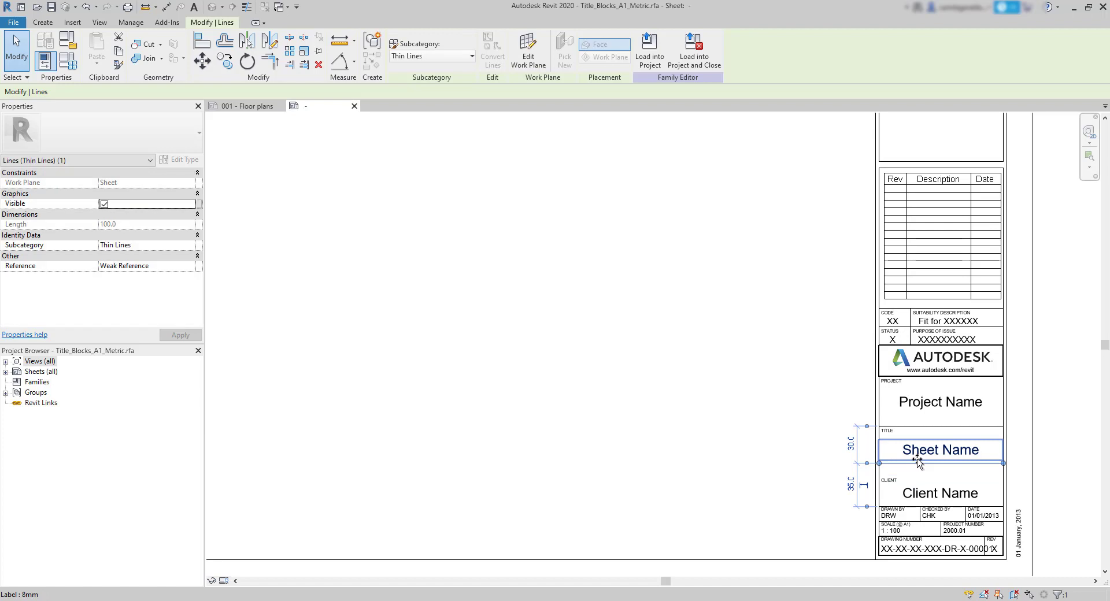
click(785, 460)
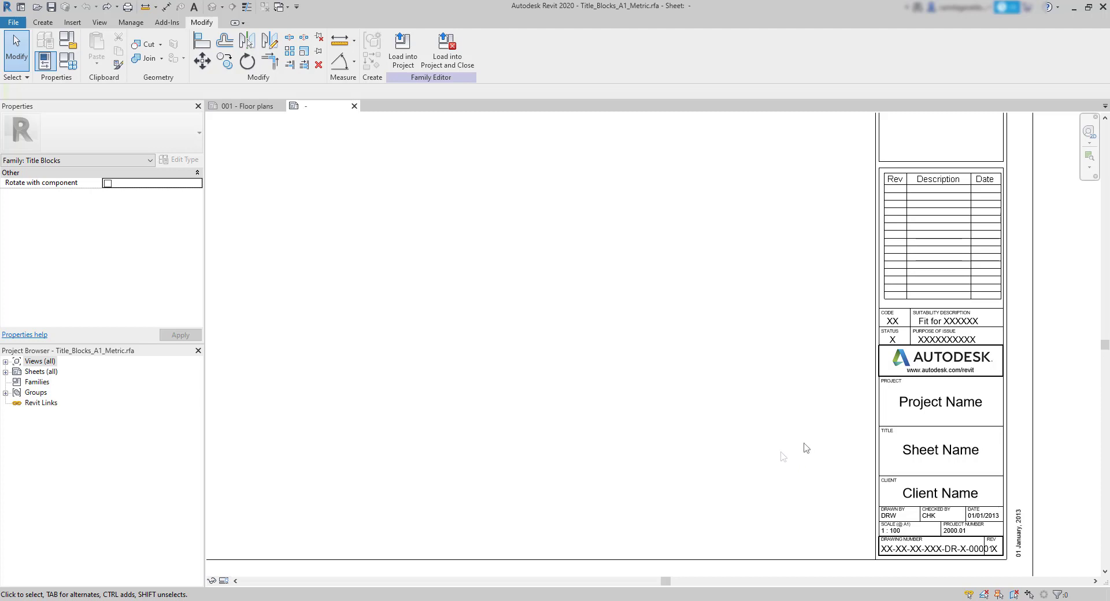
click(944, 359)
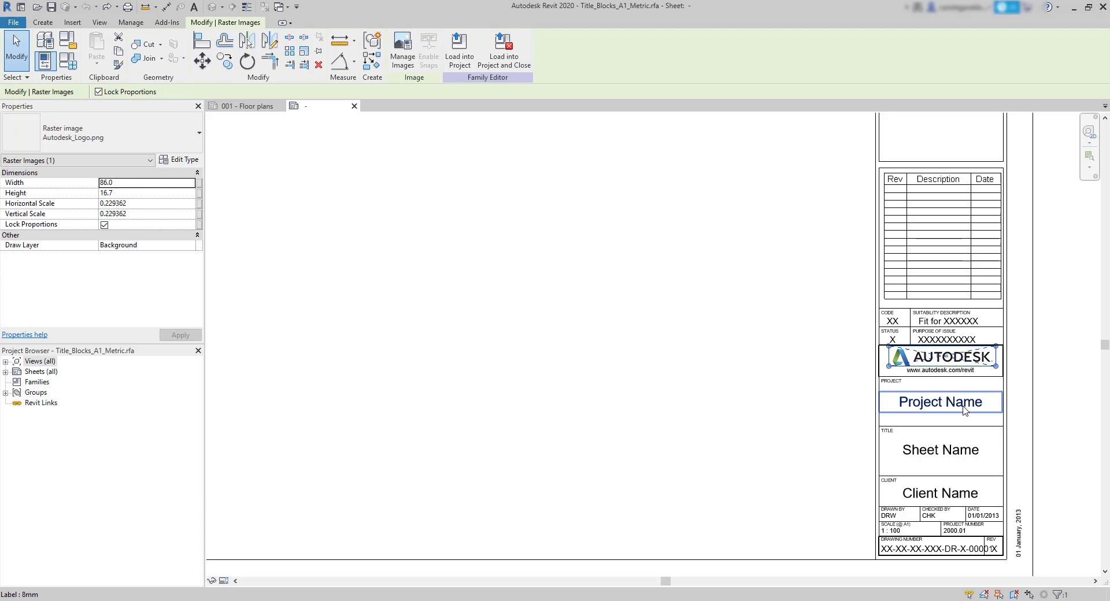
key(Delete)
click(972, 372)
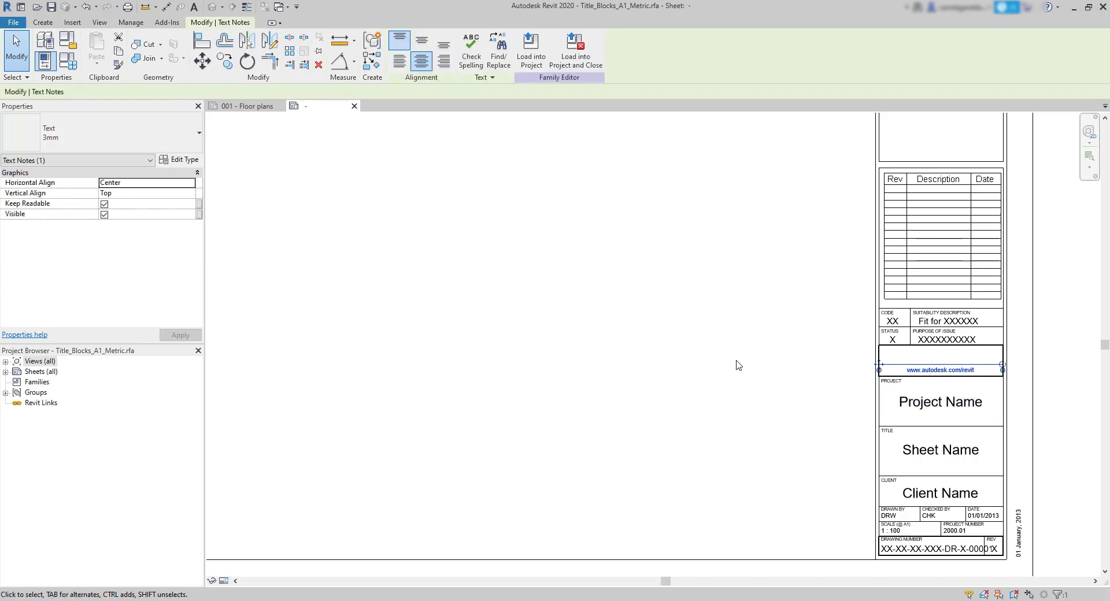
key(Delete)
scroll(830, 426, down, 5)
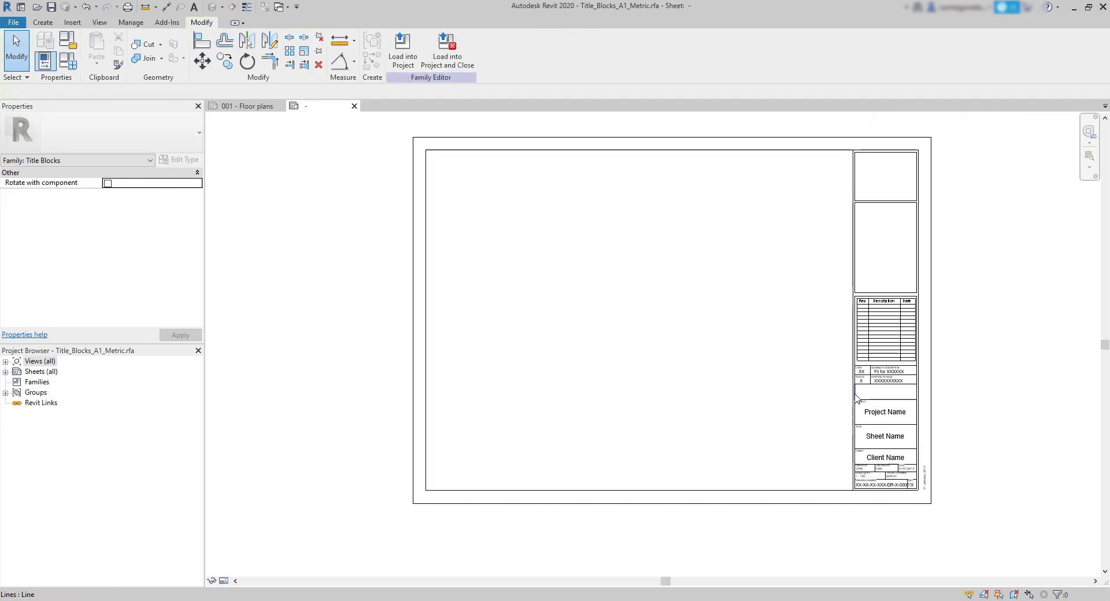
scroll(856, 397, up, 4)
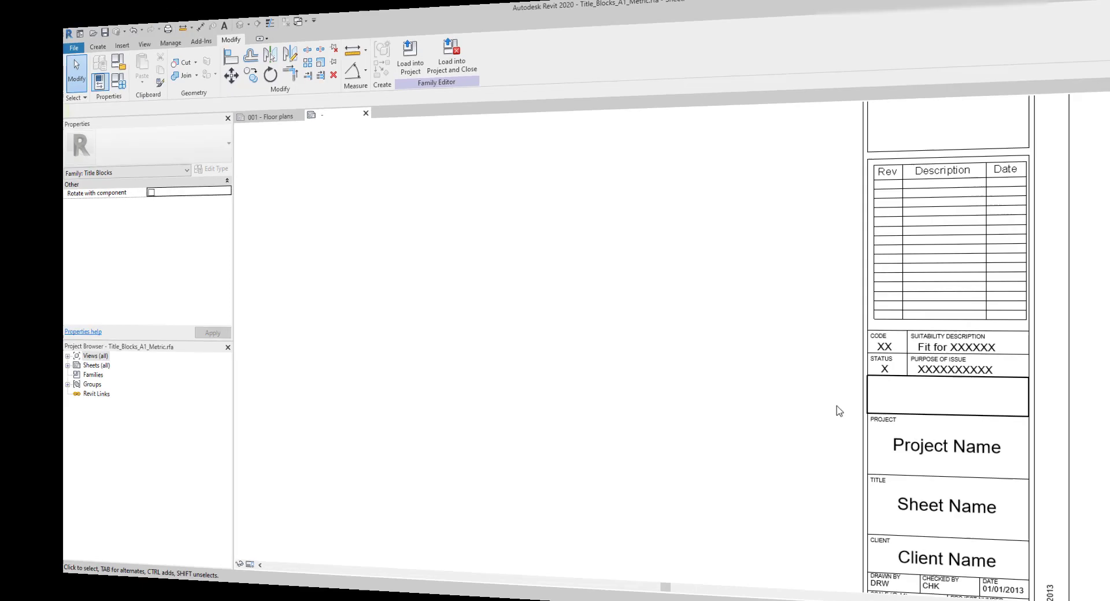
- Insert the cad in black logo.jpg image into the logo box and shrink it to 14.0 × 14.0
click(122, 45)
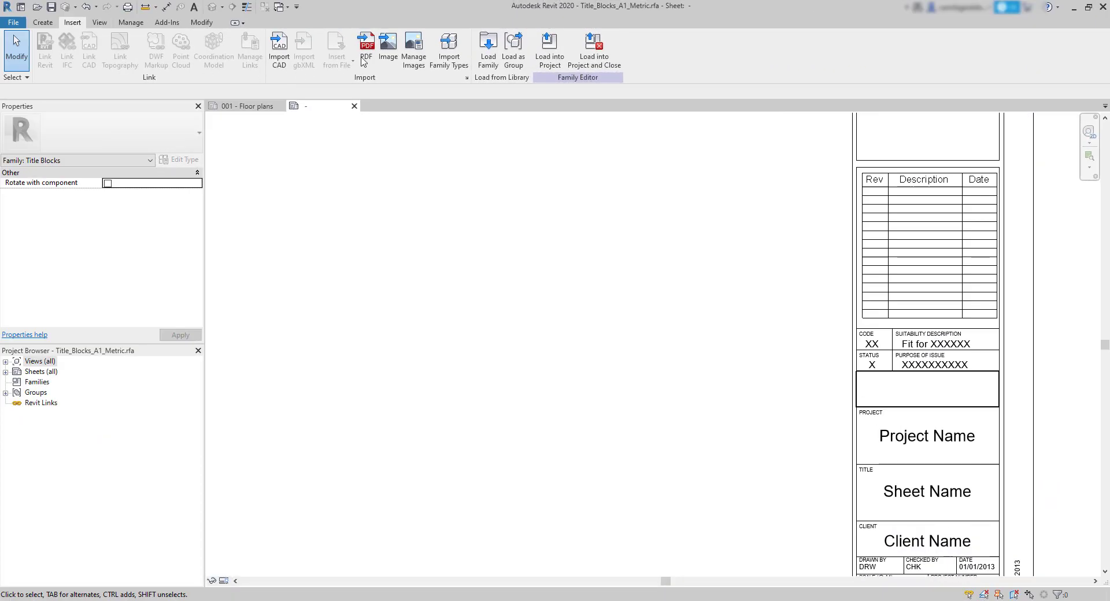
click(387, 48)
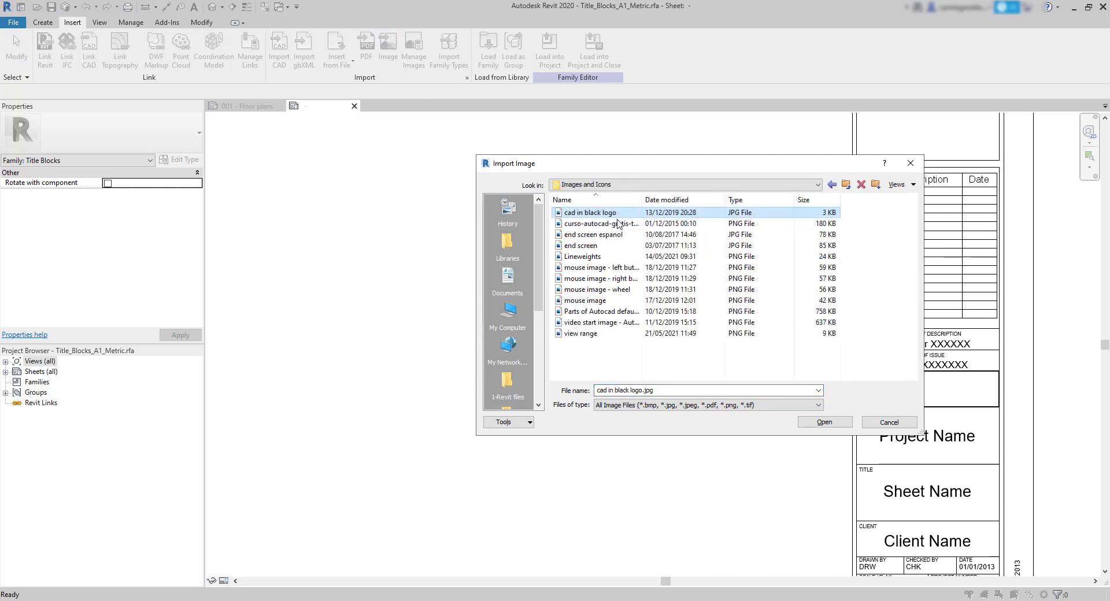
click(839, 423)
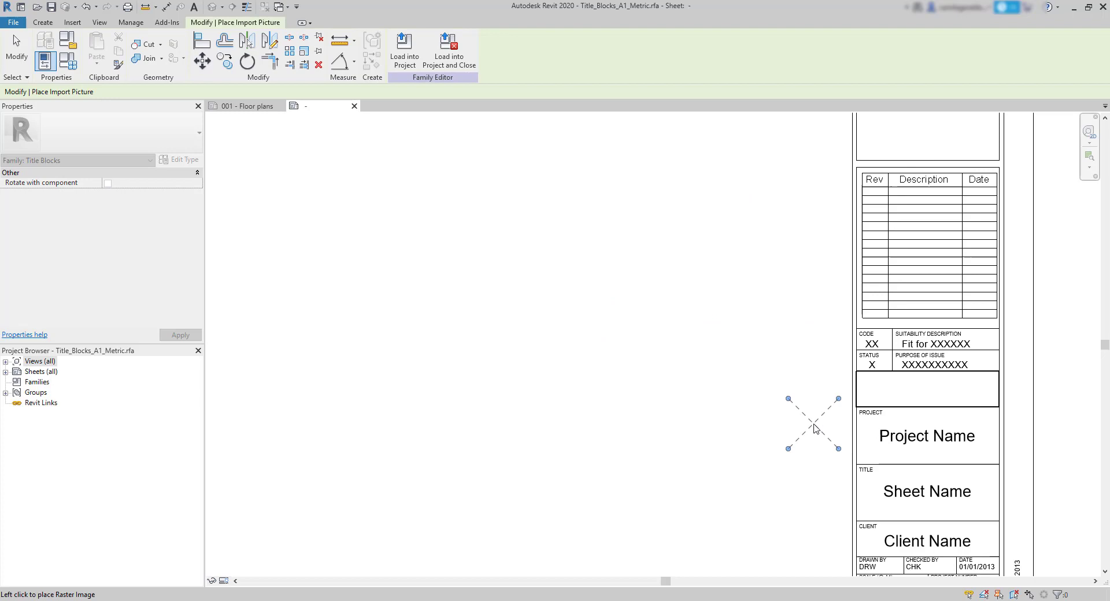
click(885, 392)
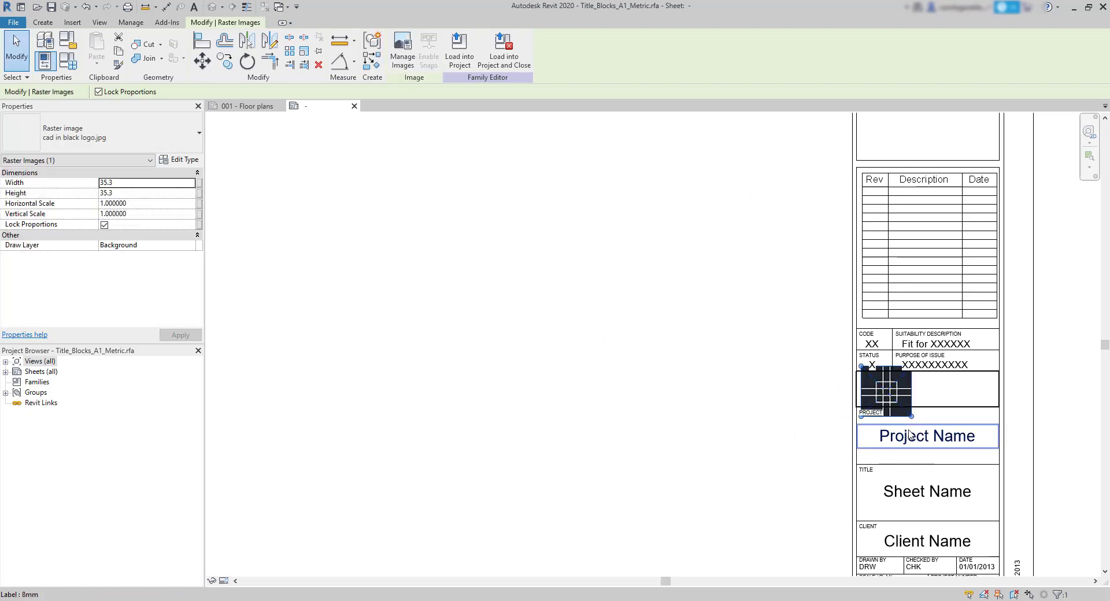
drag(911, 417, 885, 392)
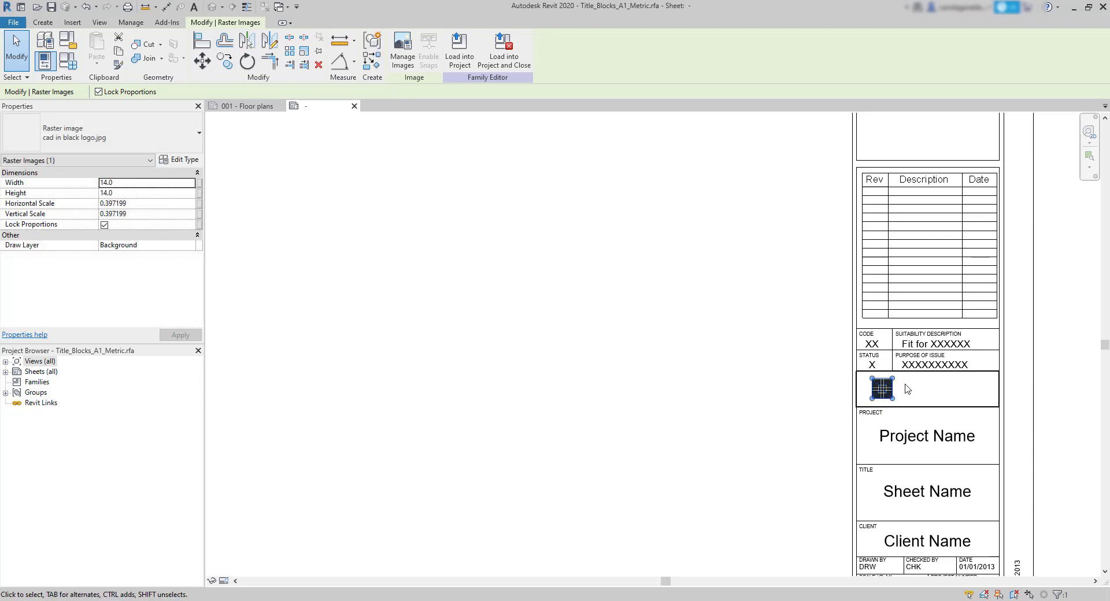
click(907, 392)
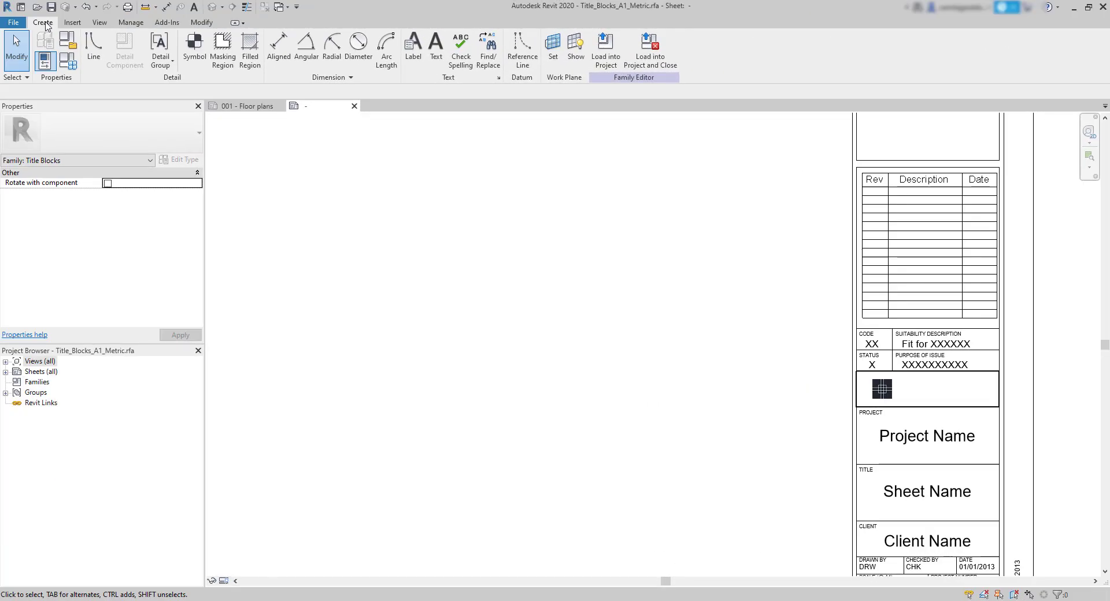
- Add a 'CAD in Black' text note and move it beside the logo image
click(436, 46)
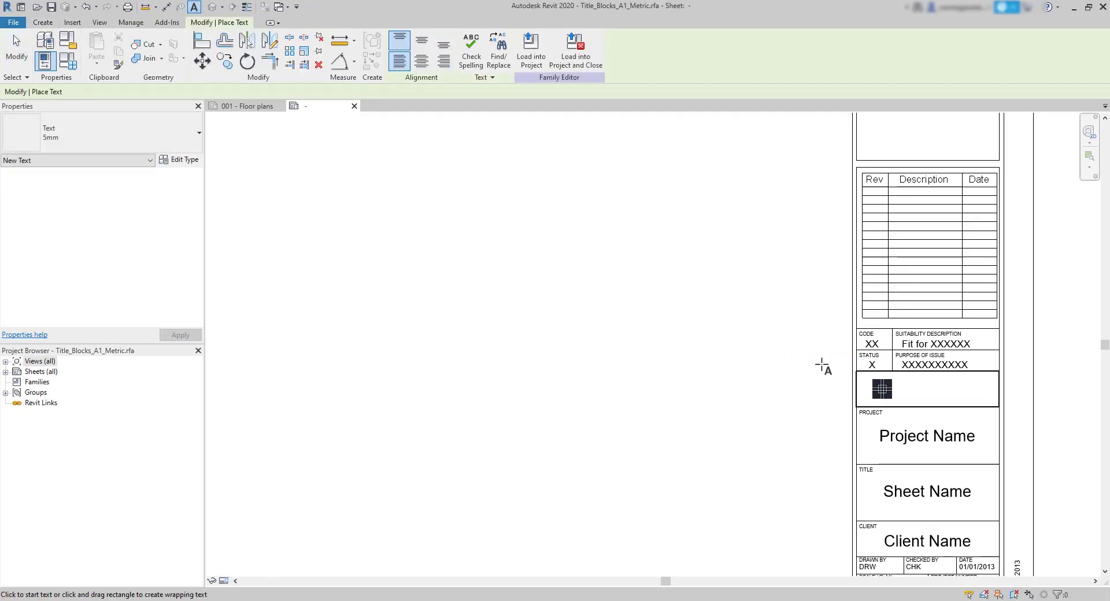
click(906, 398)
text(CAD in Black)
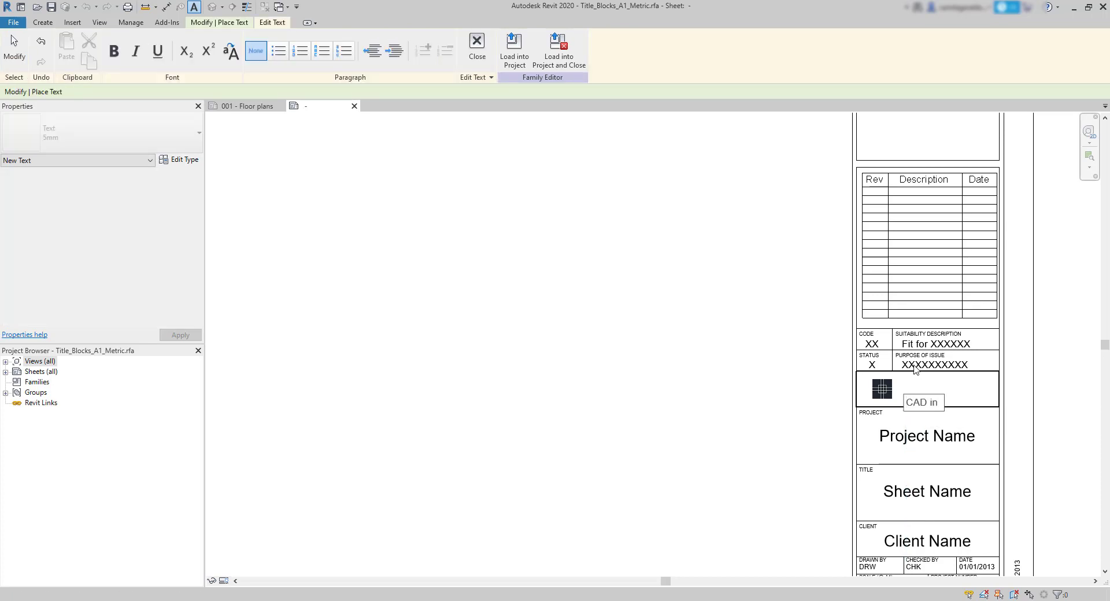
click(759, 465)
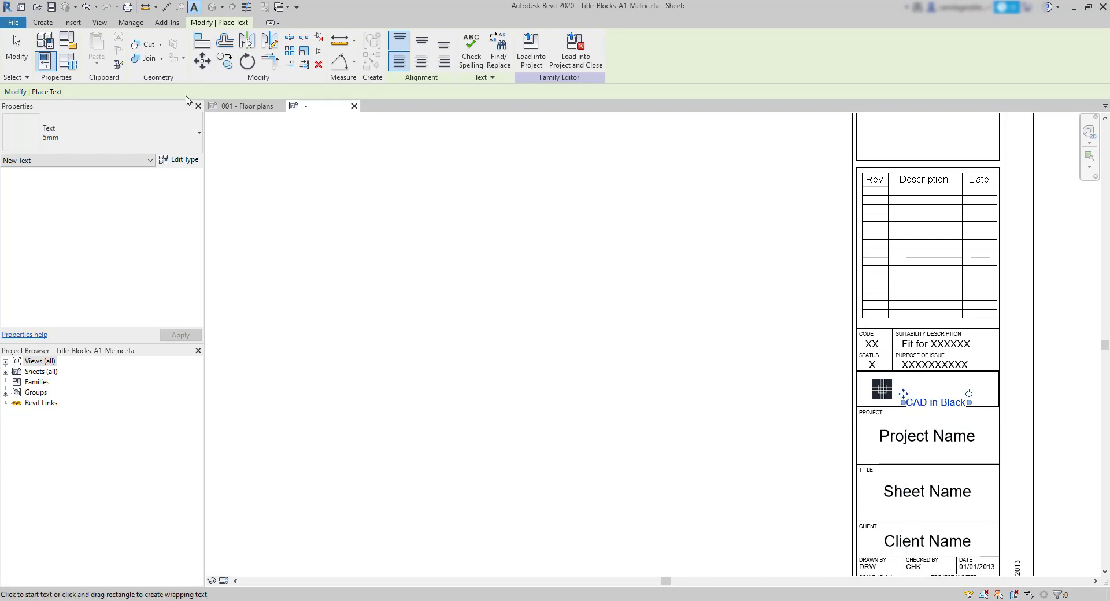
click(15, 47)
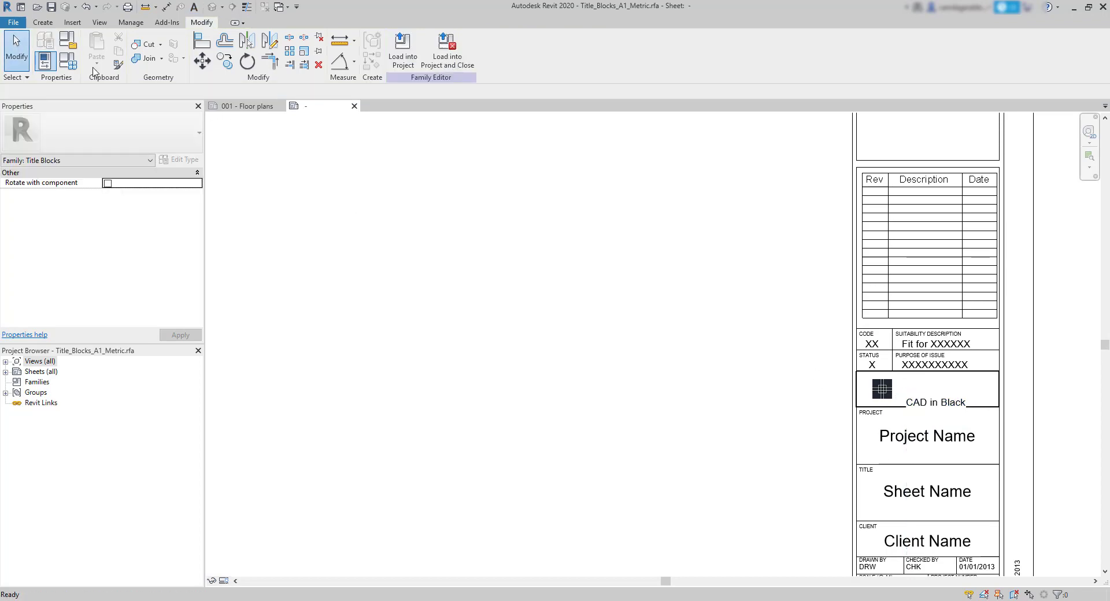
click(904, 403)
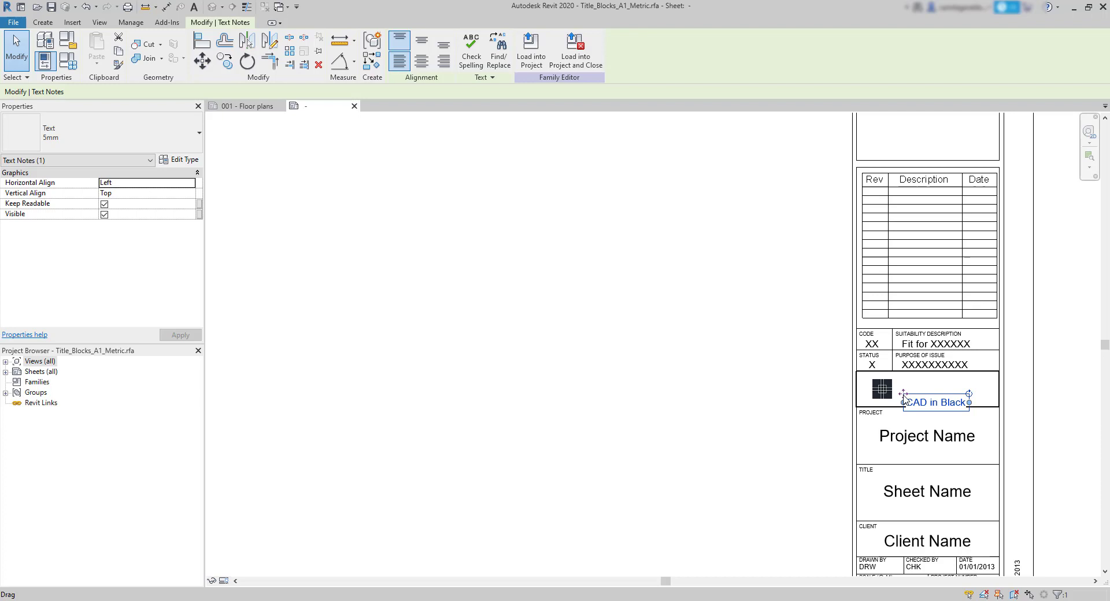
ctrl+drag(905, 403, 903, 382)
scroll(930, 405, up, 4)
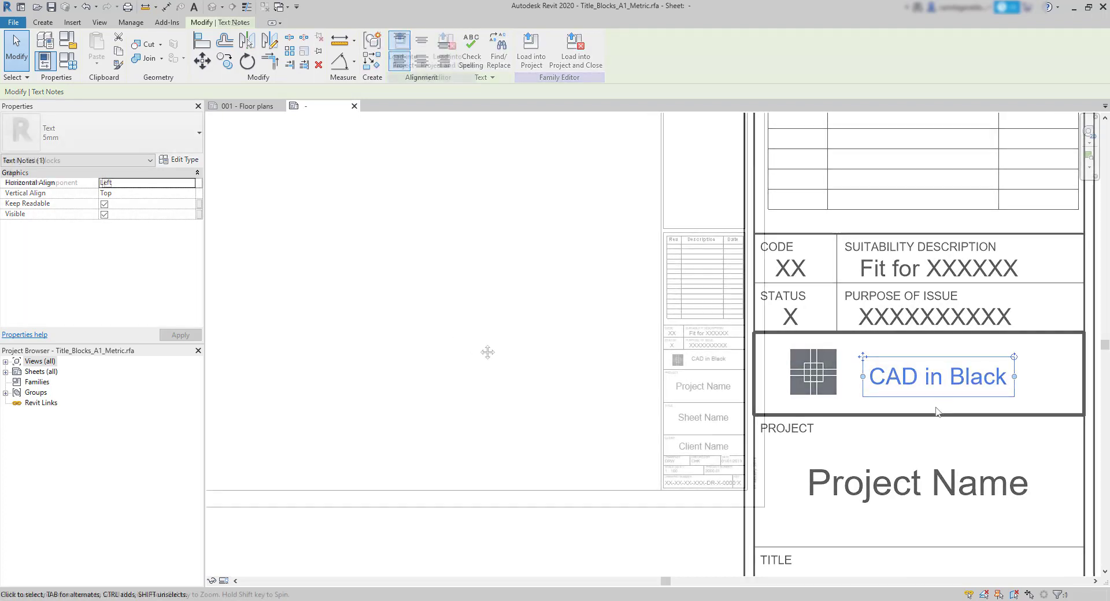
key(Escape)
scroll(579, 408, down, 5)
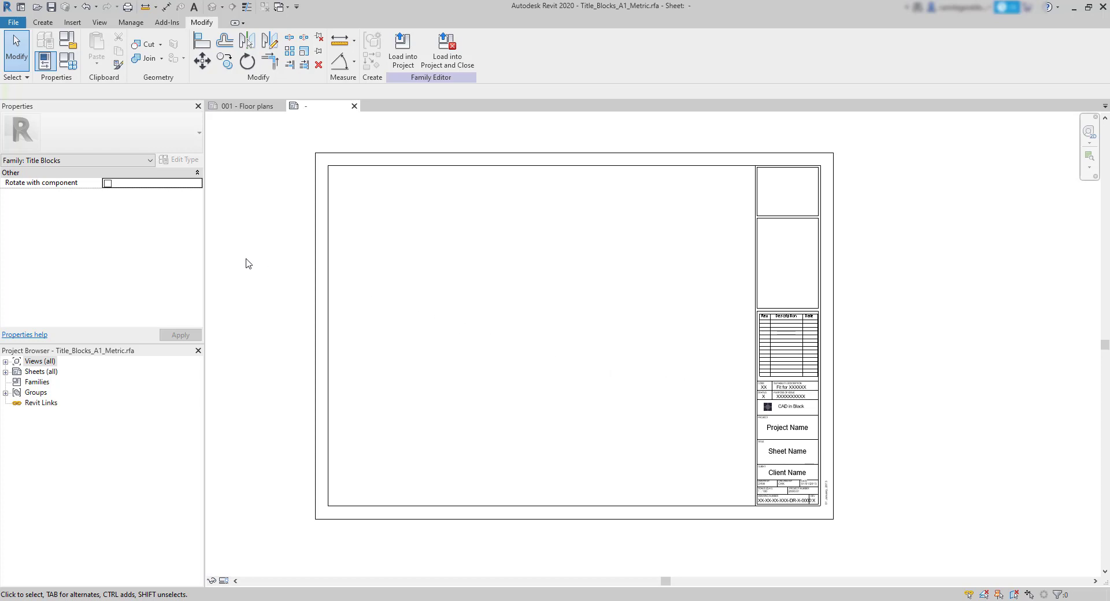
- Save the title block family to the Desktop as Title_Blocks_A1_Metric CAD in Black.rfa
click(15, 23)
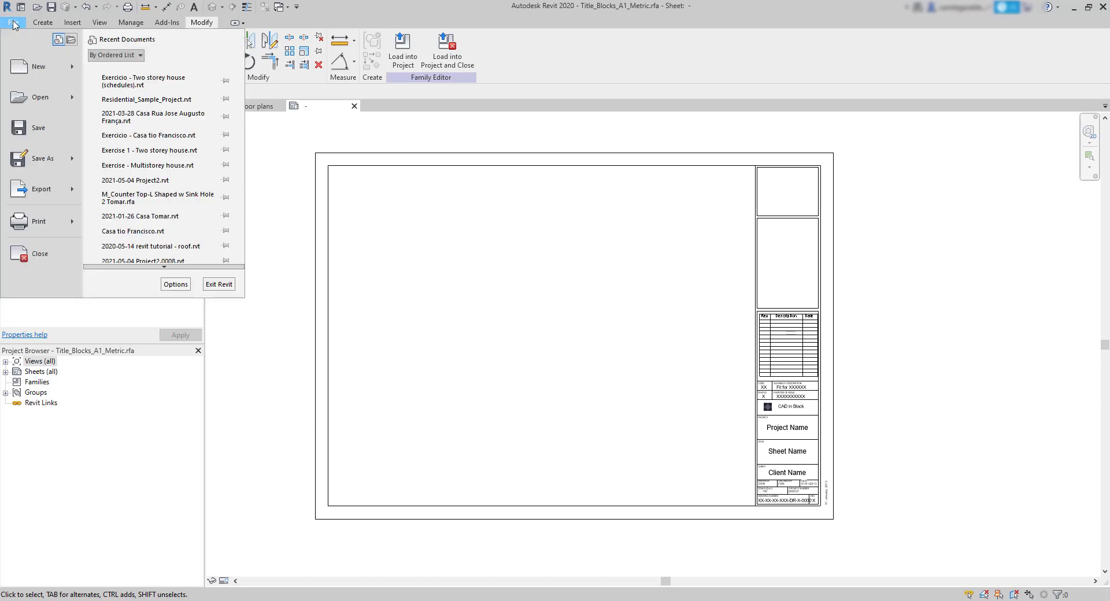
mouse_move(45, 167)
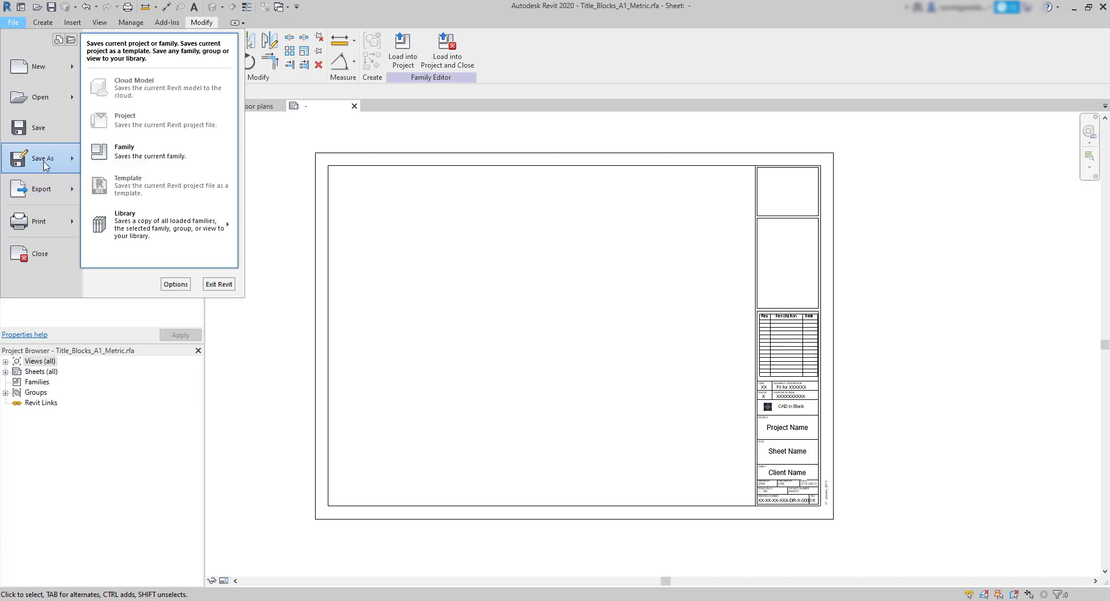
click(171, 155)
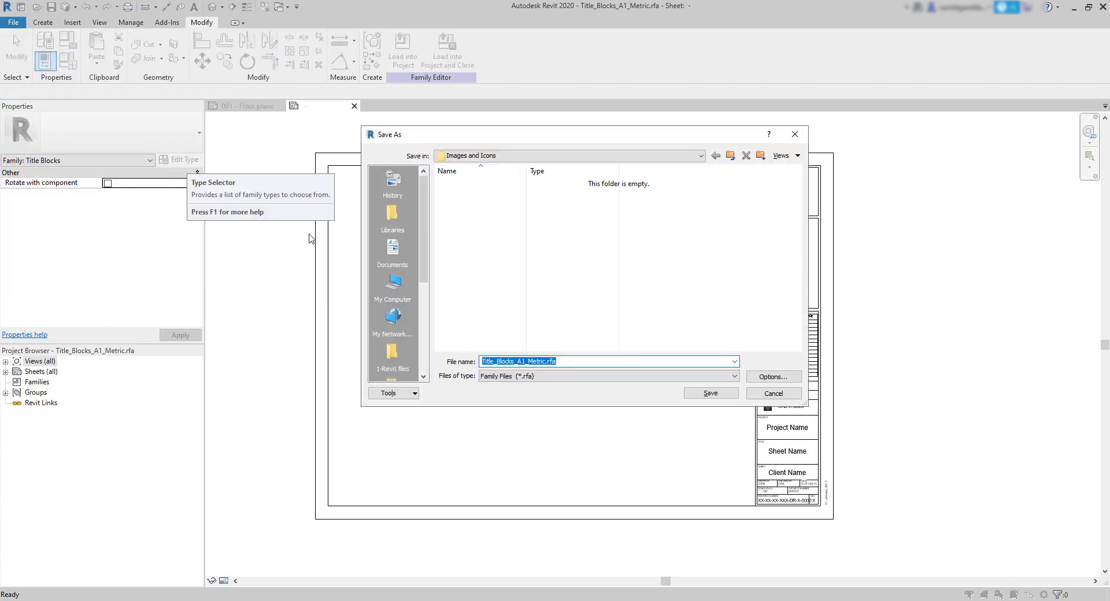
scroll(414, 321, down, 5)
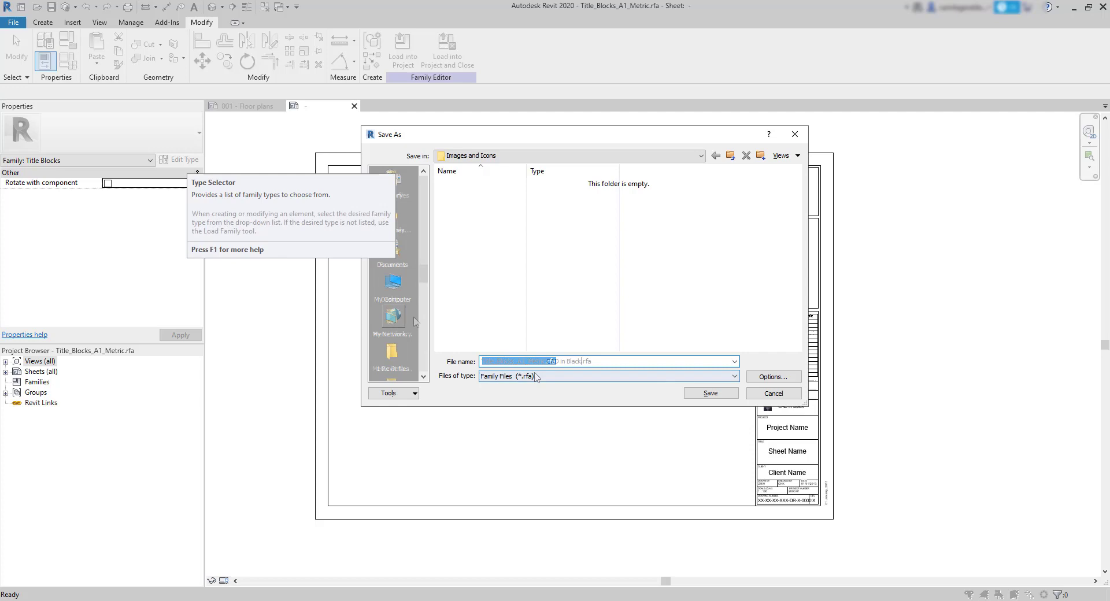
text(Title_Blocks_A1_Metric CAD in Black)
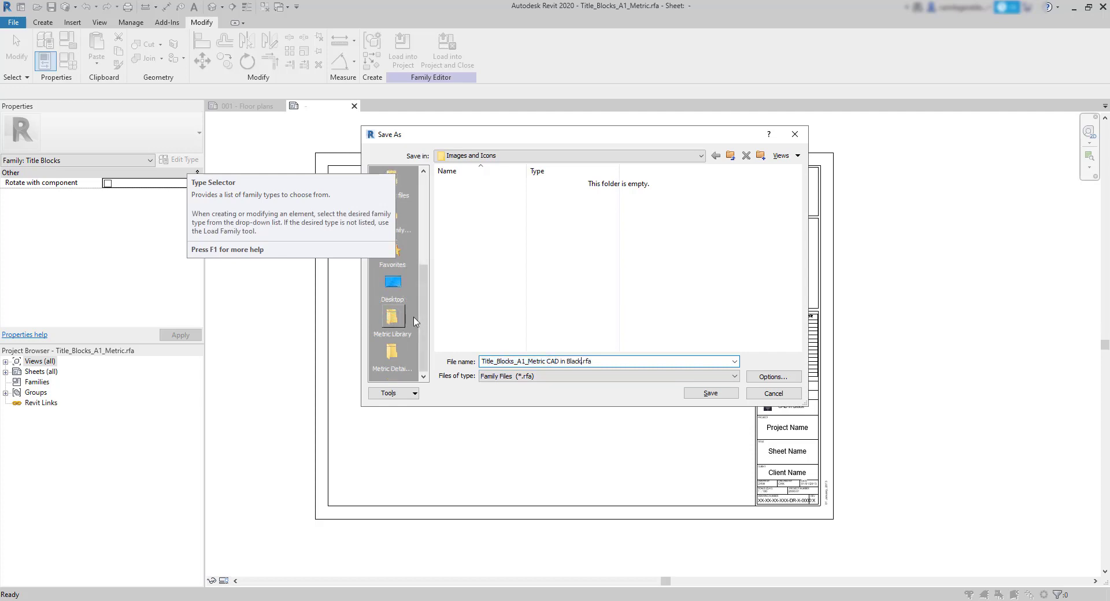
click(393, 284)
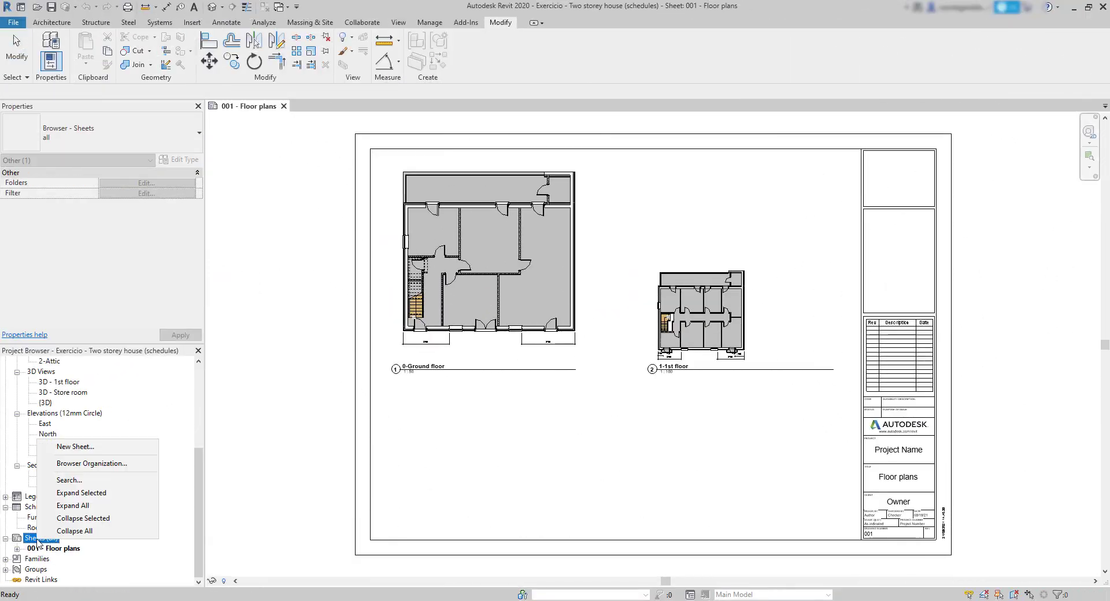
- Load Title_Blocks_A1_Metric CAD in Black.rfa from the Desktop and create sheet 002 with it
click(81, 447)
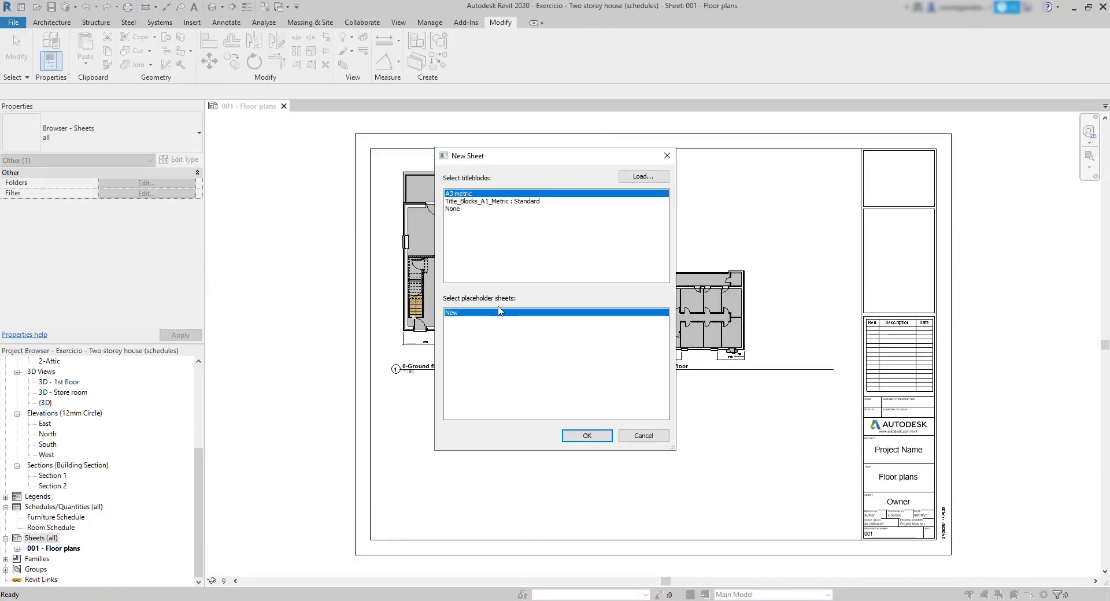
click(643, 176)
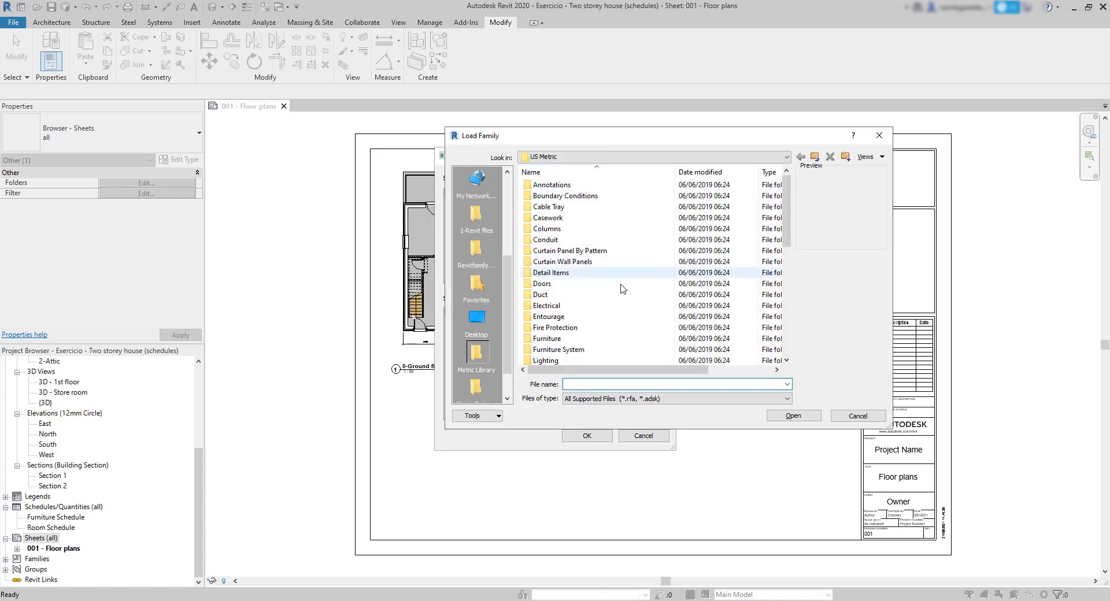
click(486, 309)
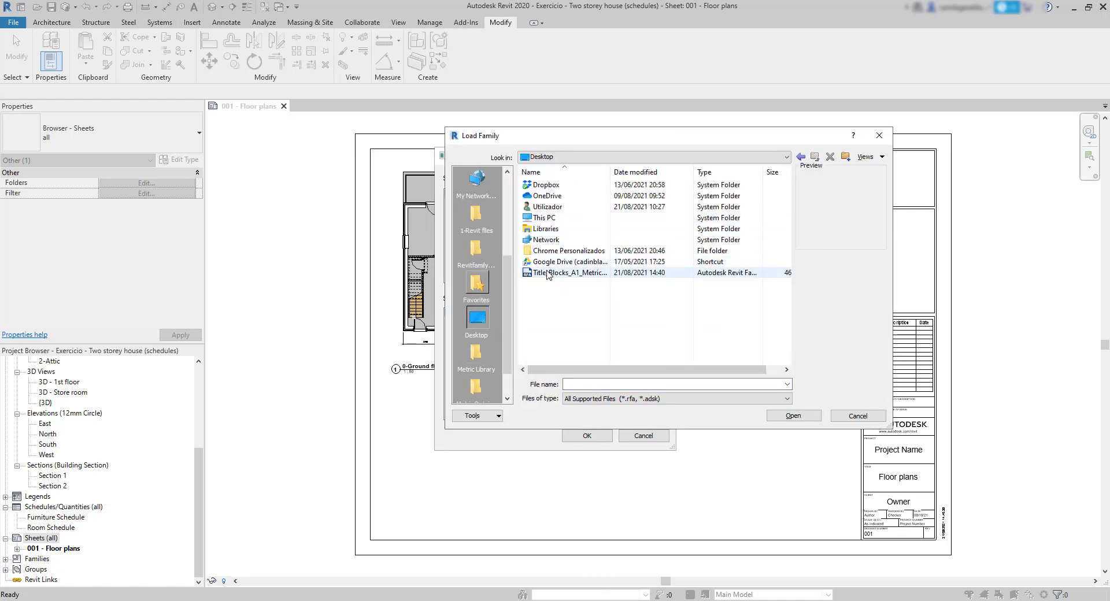
click(563, 272)
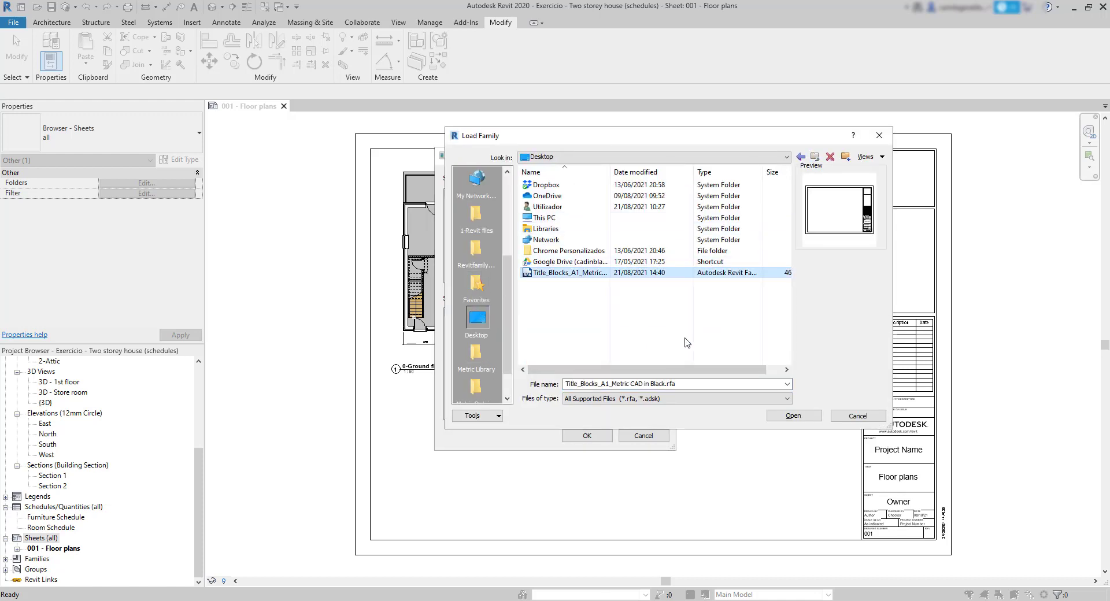
click(802, 419)
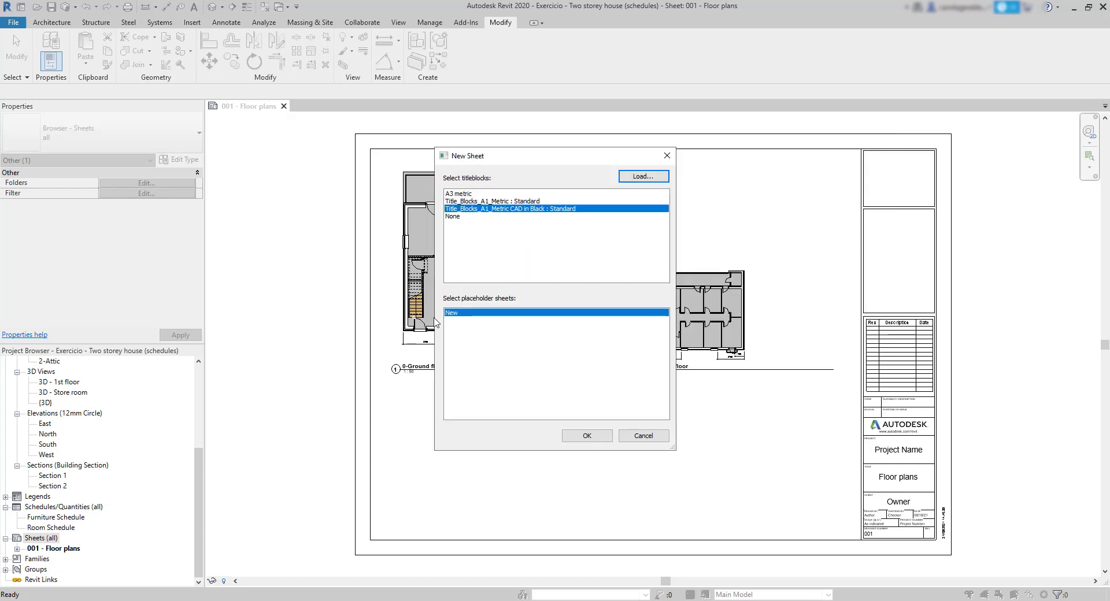
click(589, 437)
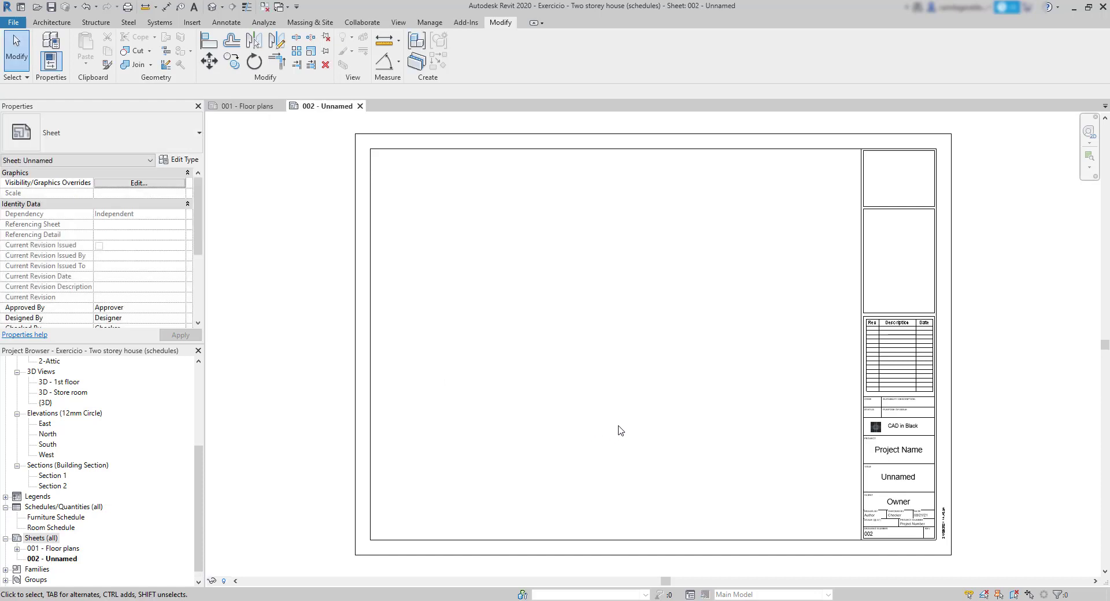